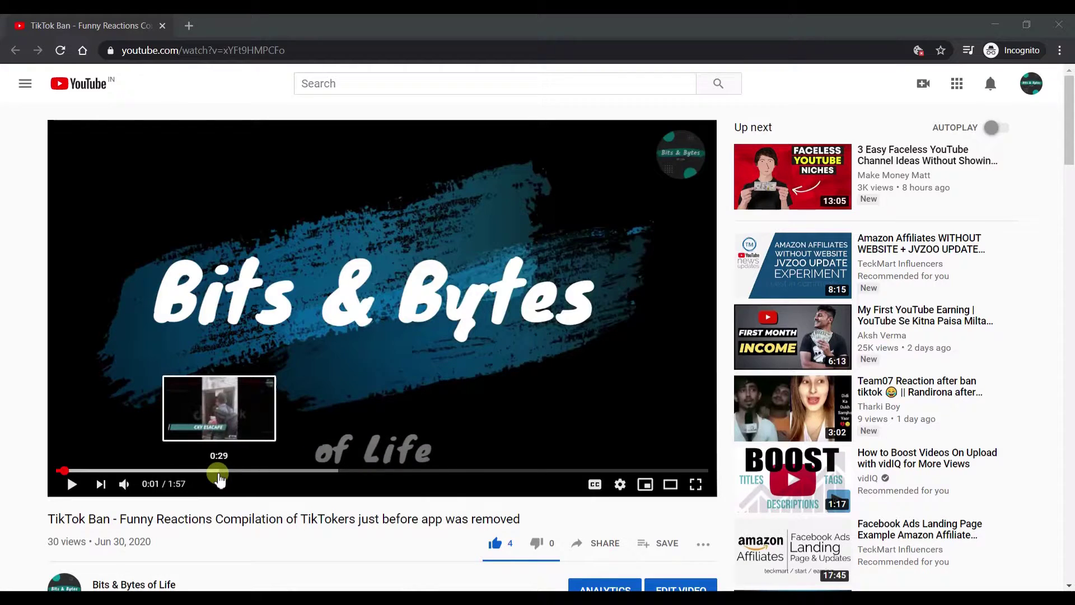
Go through YouTube Studio's Videos list to the TikTok Ban video and click into its Description box
scroll(322, 529, "down", 1)
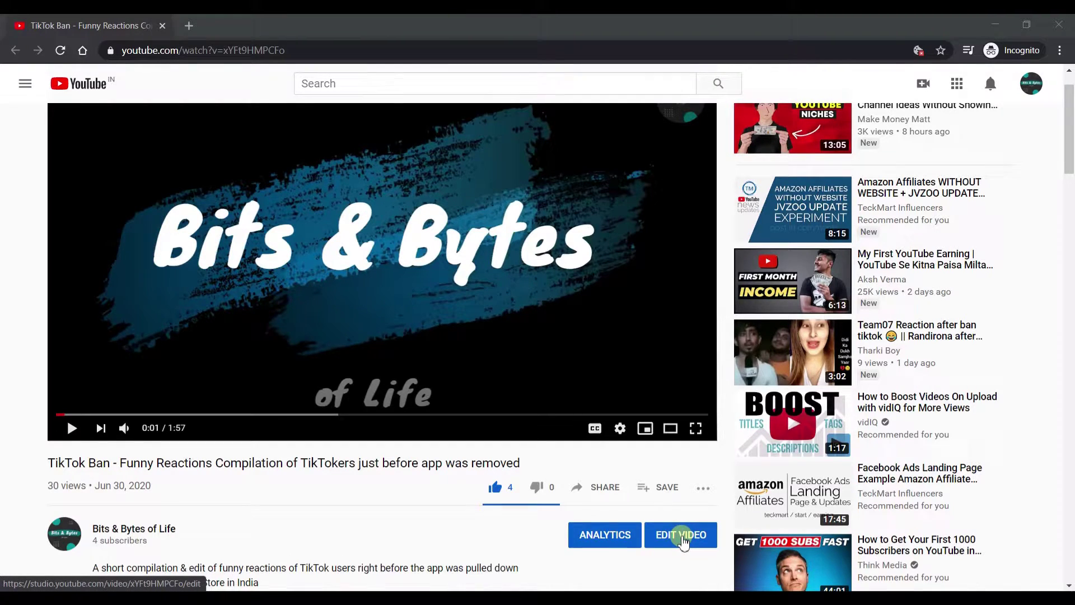
scroll(683, 540, "up", 1)
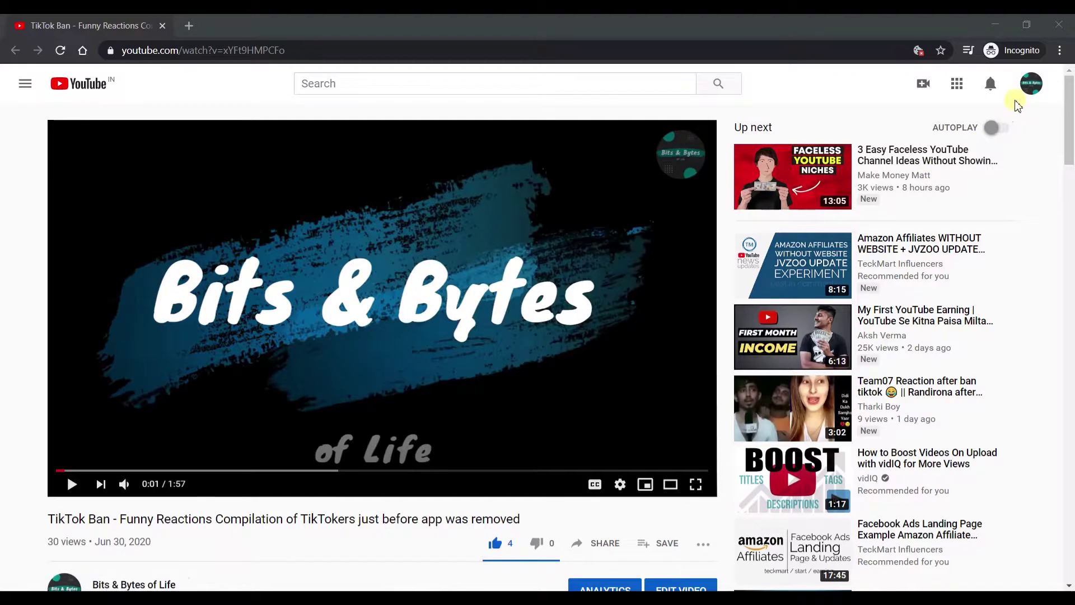
left_click(1032, 85)
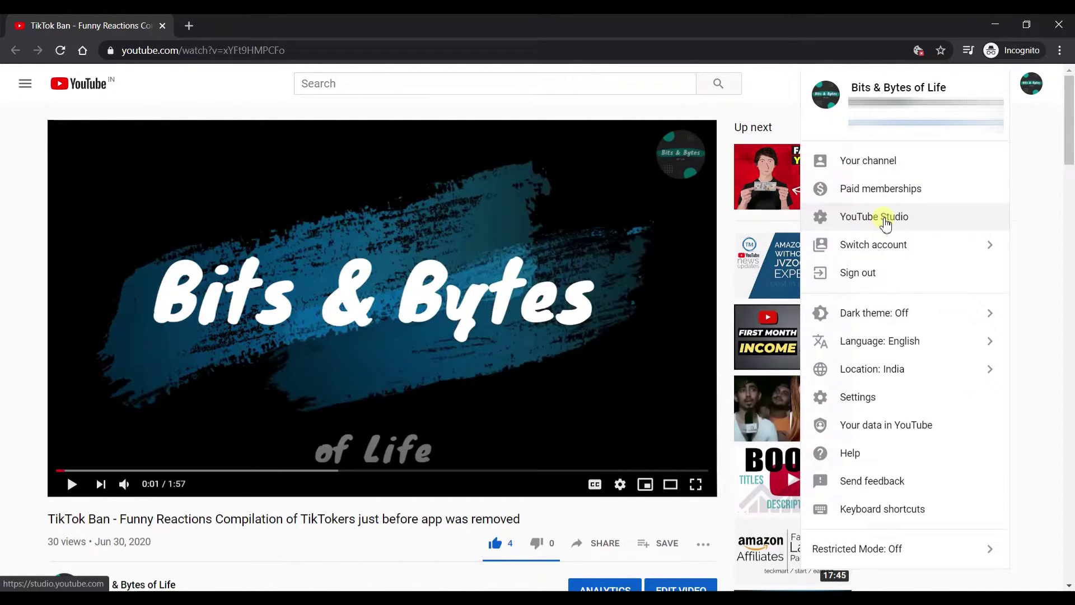
left_click(886, 218)
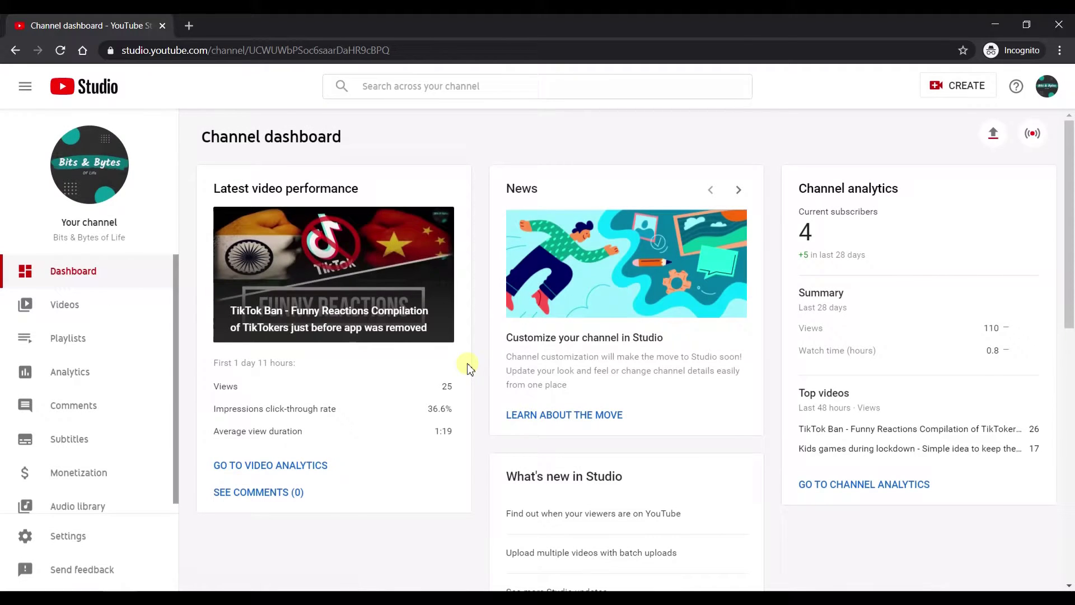
left_click(96, 305)
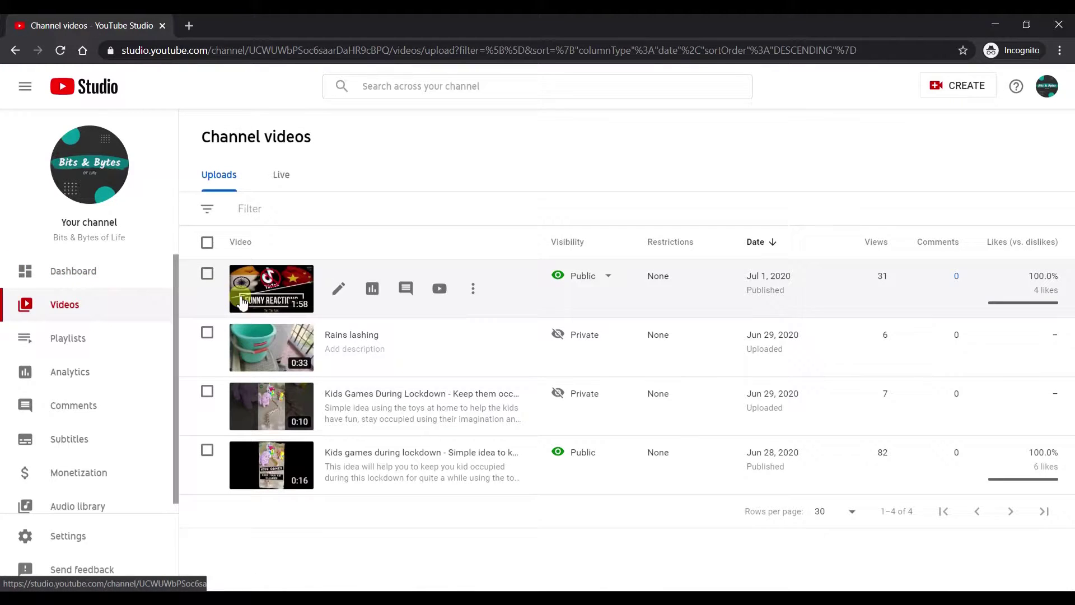
left_click(298, 292)
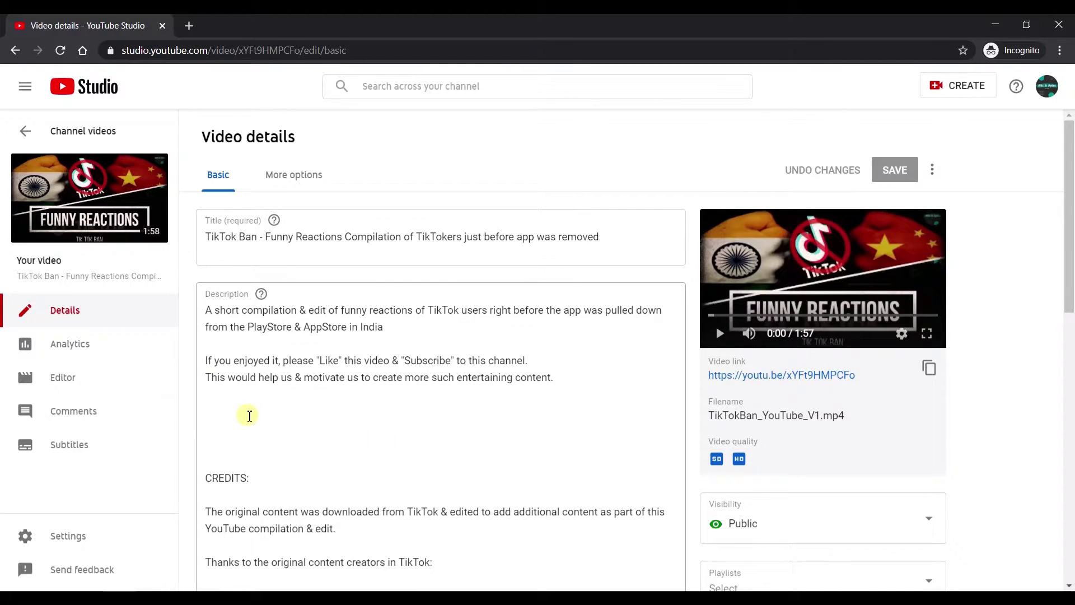
left_click(250, 416)
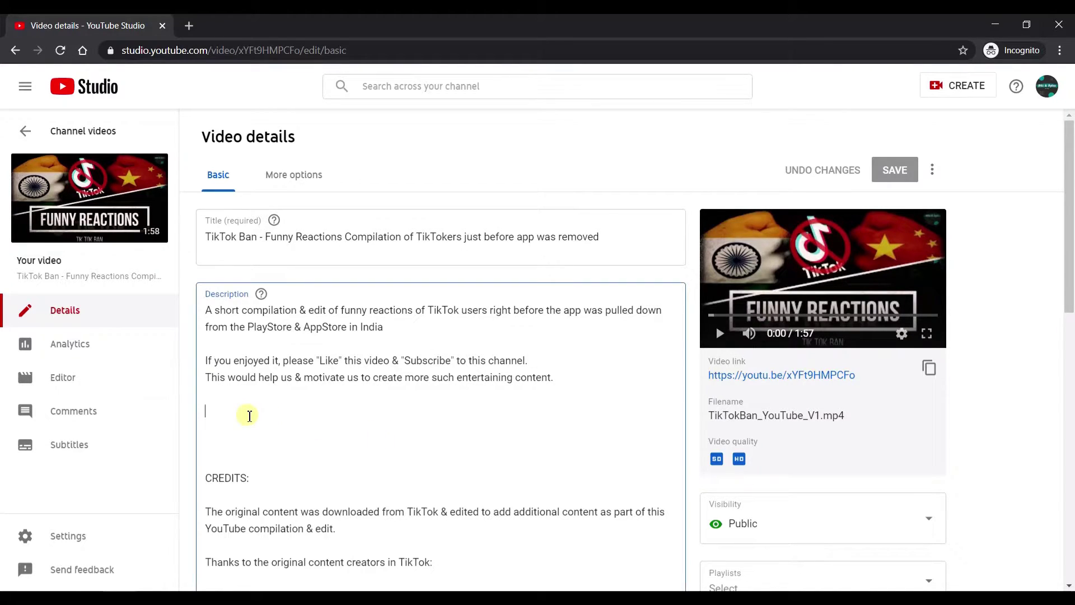
In Notepad, select the chapter lines from 00:21 PUBG - Lucky Escape to 01:35 Moving on to YouTube & Instagram
left_click(221, 425)
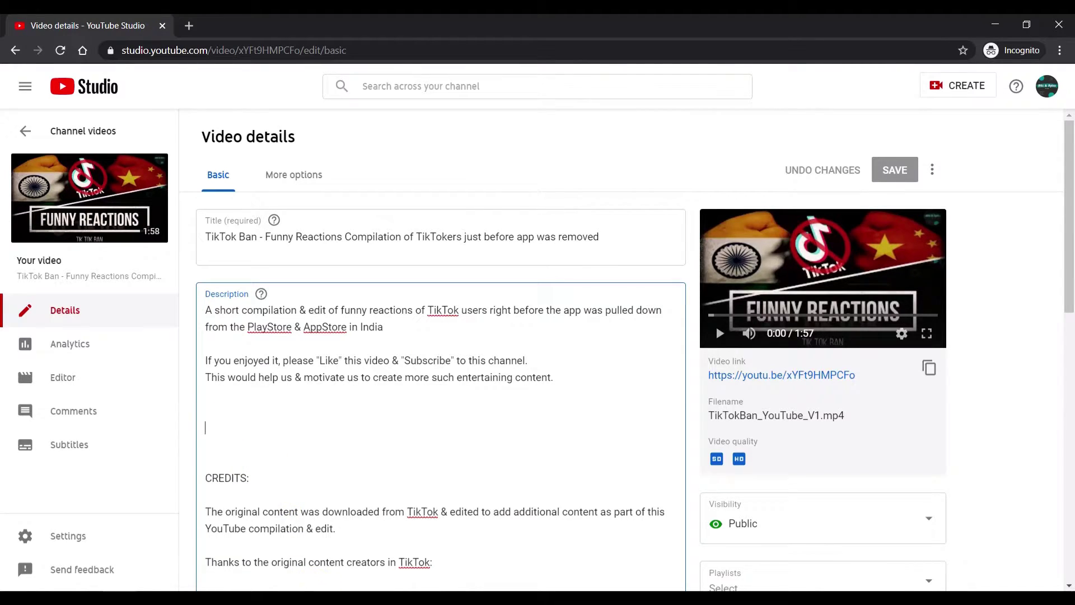
key("alt+Tab")
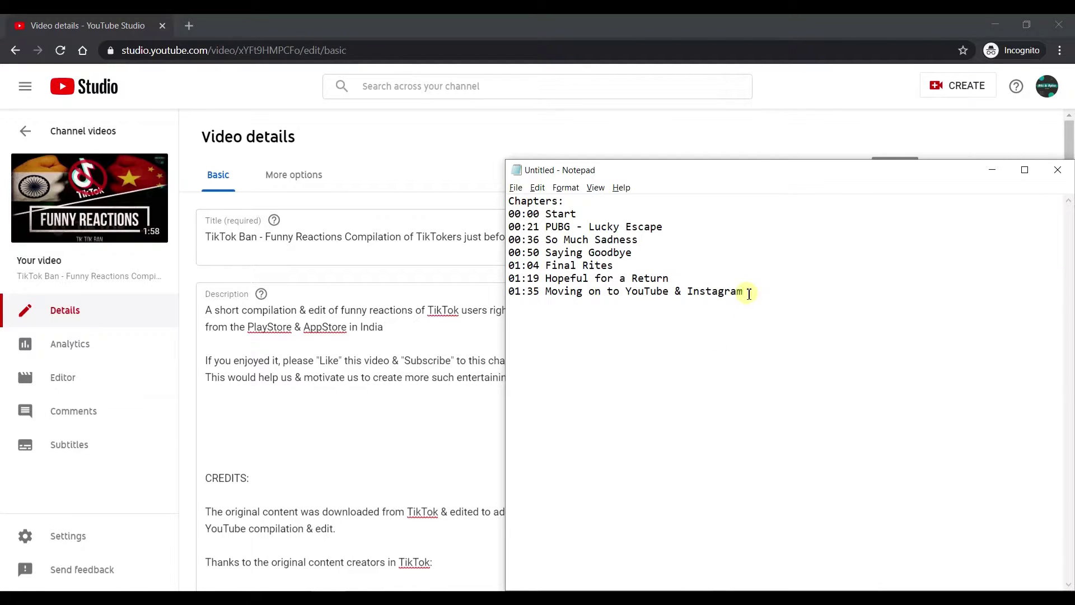
left_click_drag(749, 294, 507, 232)
key("ctrl+c")
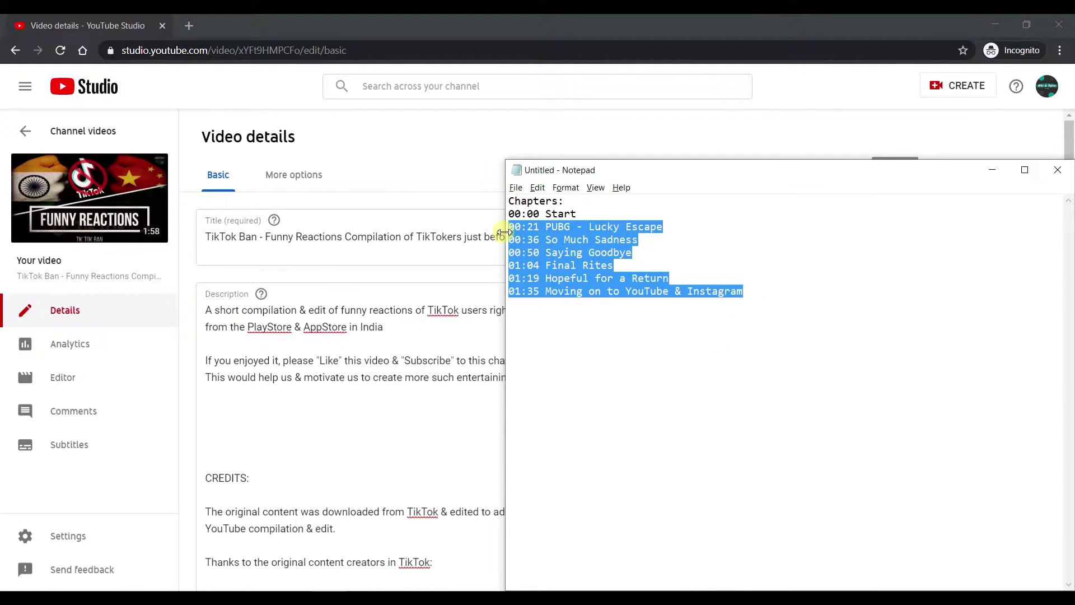
key("alt+Tab")
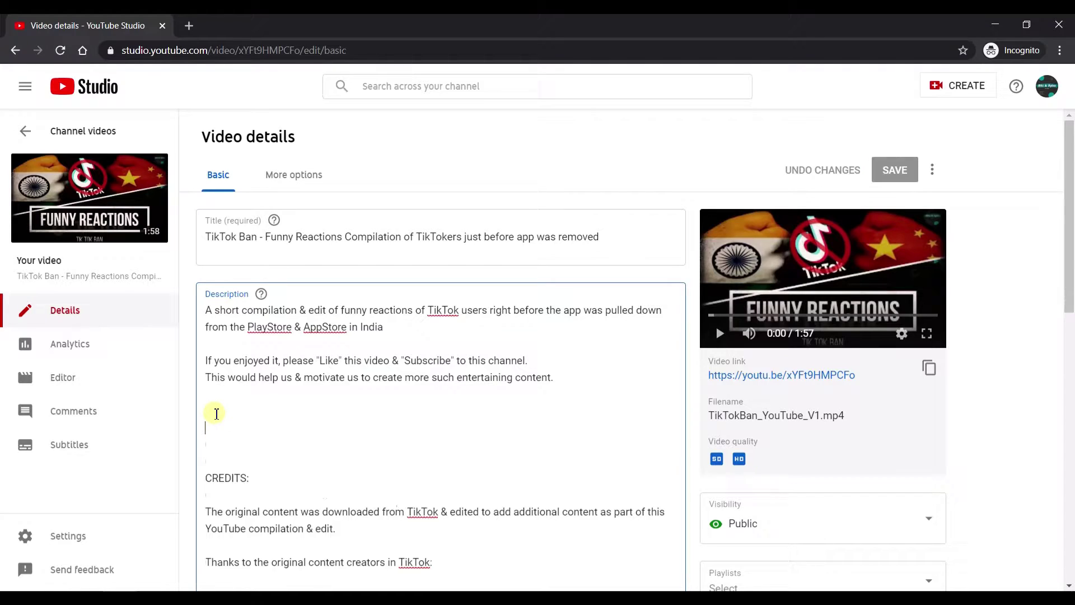
Paste the six chapter lines (00:21 to 01:35) into the description, check them, and save
key("ctrl+v")
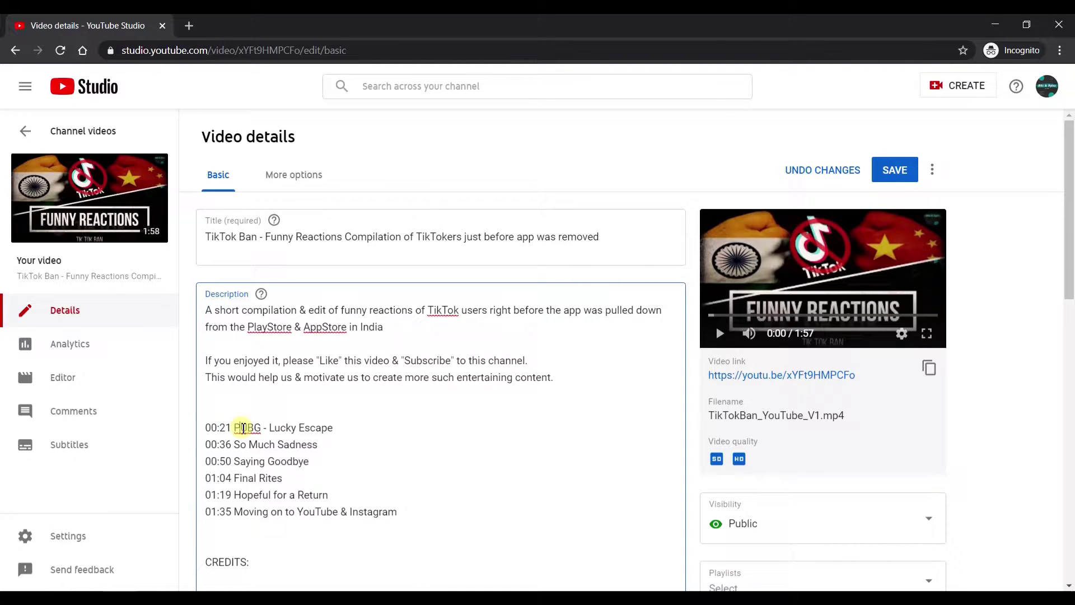
left_click_drag(342, 427, 246, 427)
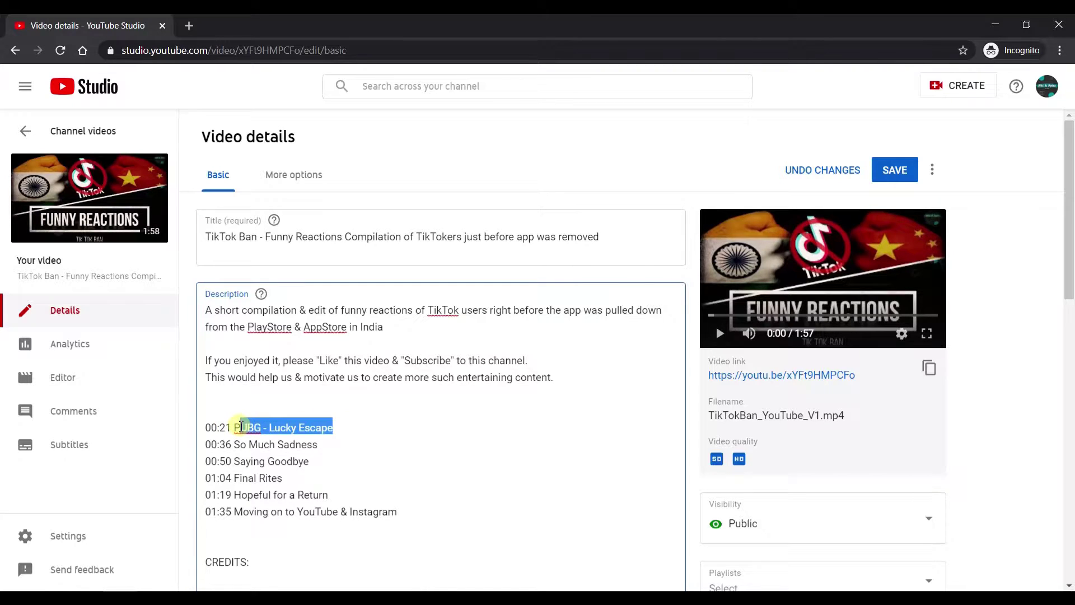
left_click_drag(322, 444, 242, 444)
left_click_drag(311, 461, 252, 461)
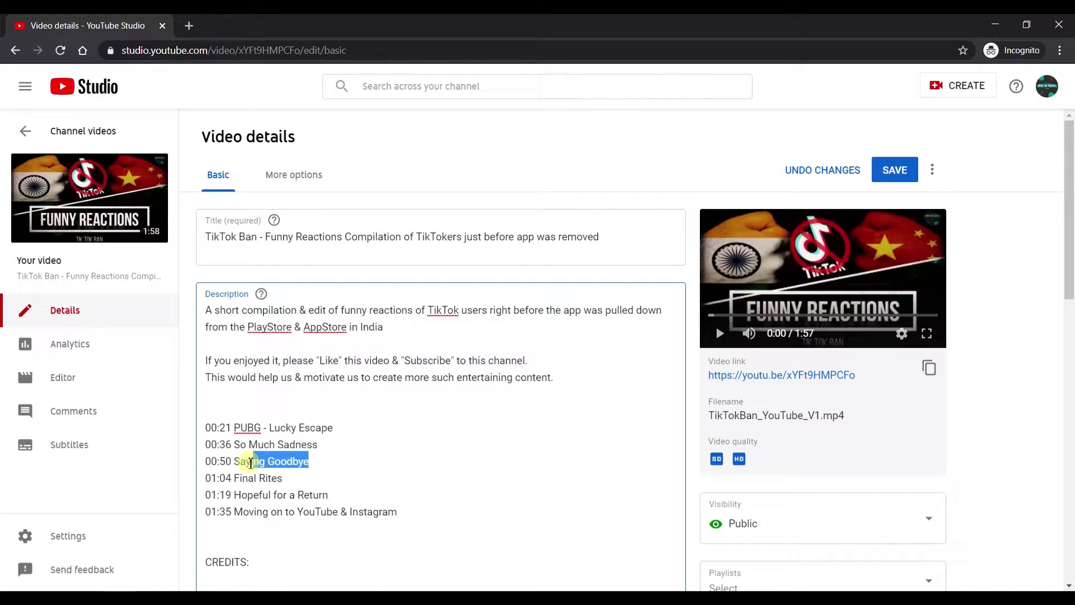
left_click(206, 461)
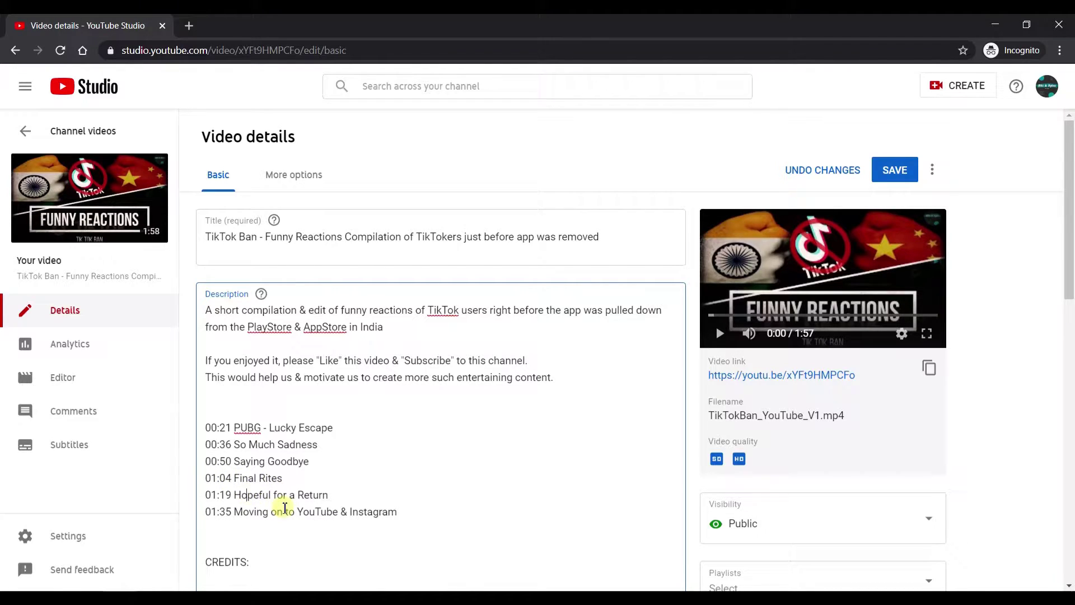
left_click(894, 171)
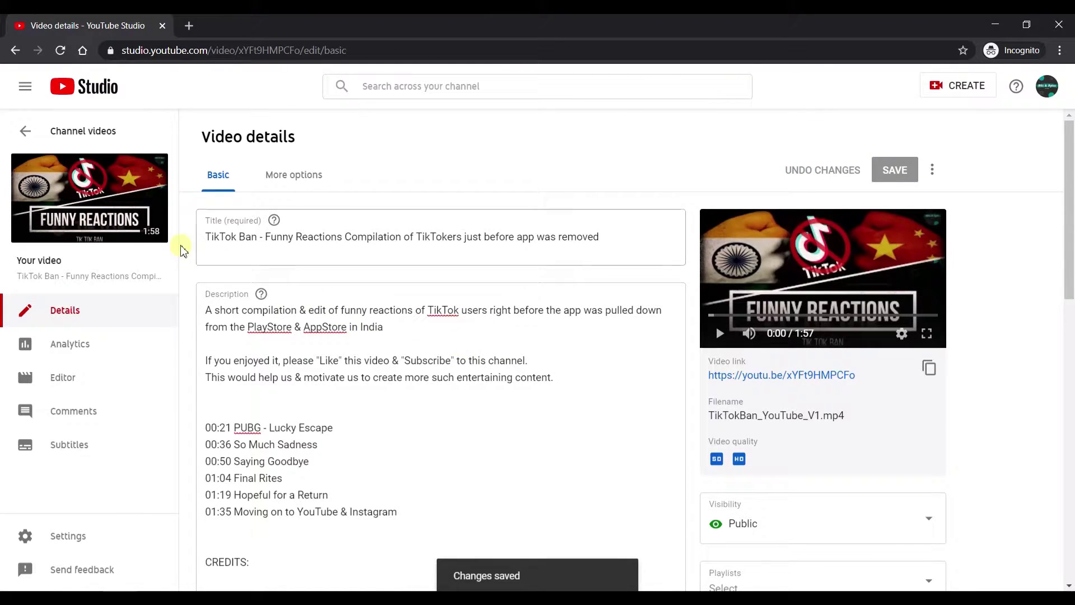
mouse_move(98, 202)
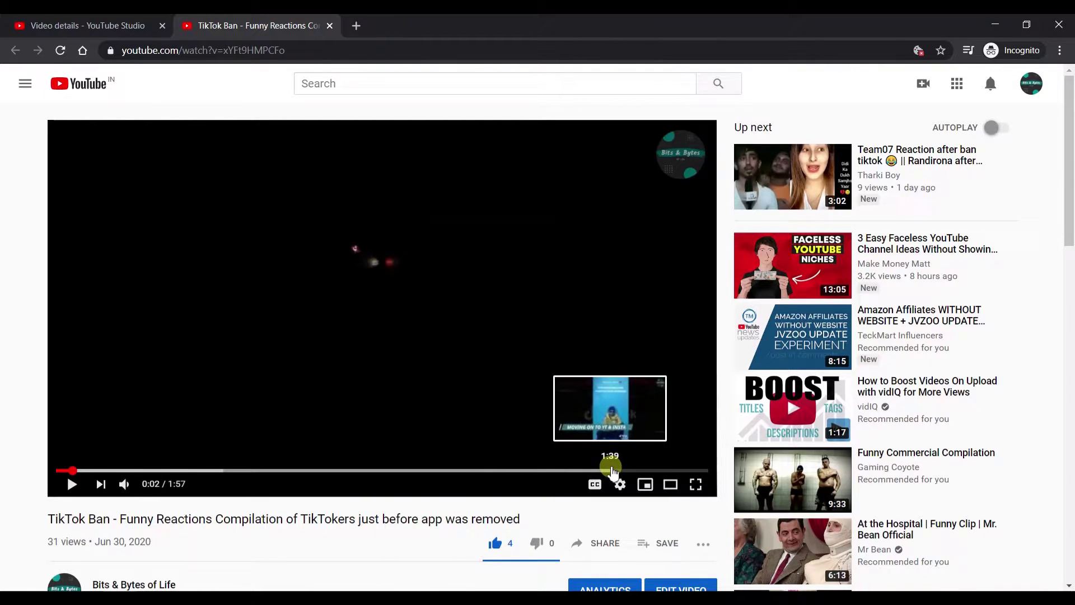
Expand the video description and test the 00:21 timestamp link, pausing playback
scroll(613, 474, "down", 6)
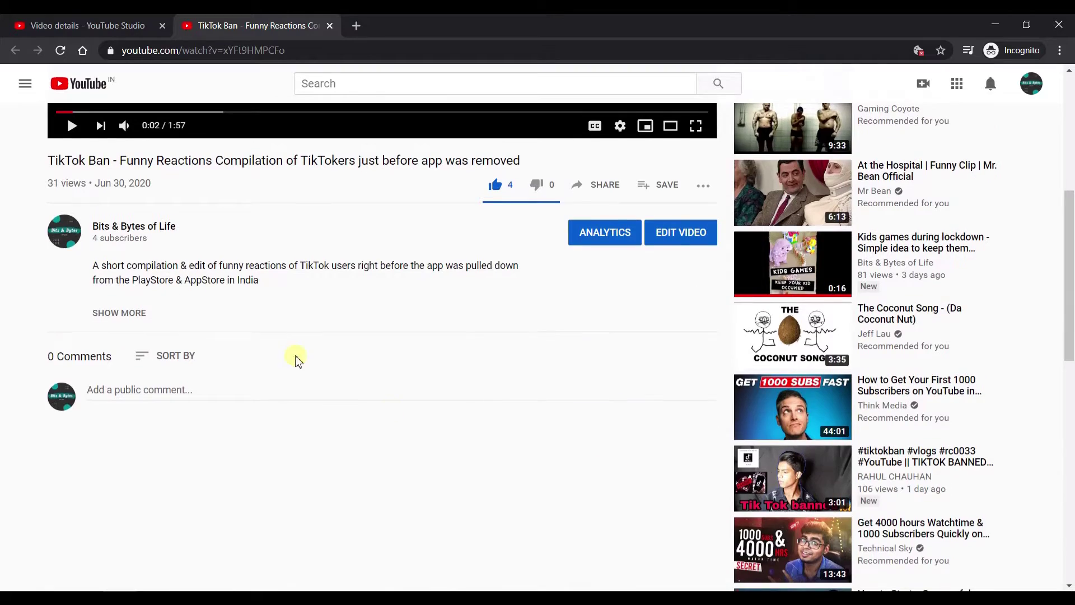
left_click(133, 313)
scroll(136, 325, "down", 1)
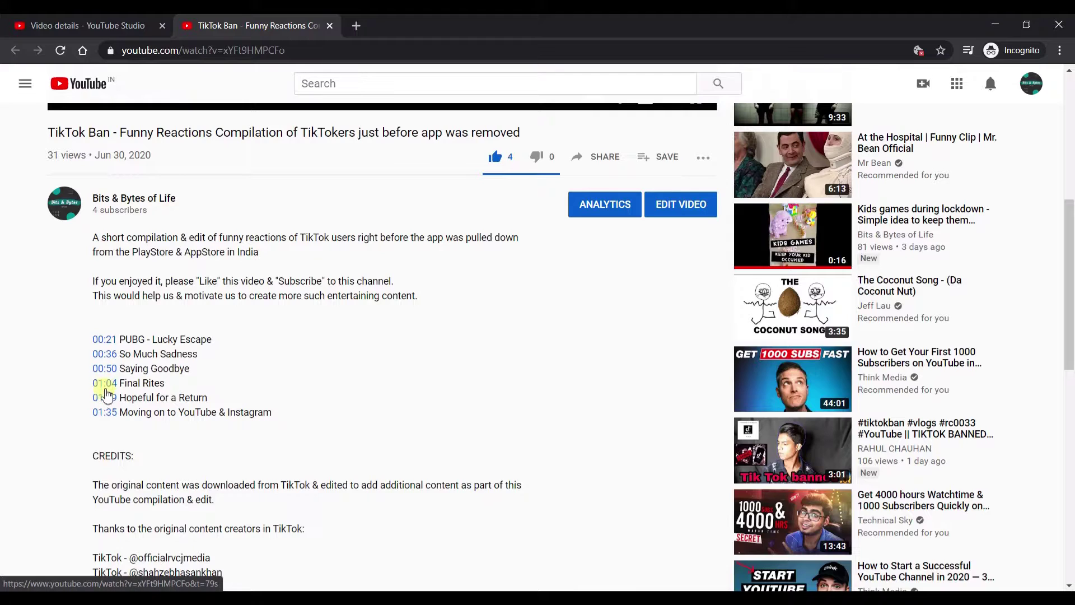
left_click(103, 339)
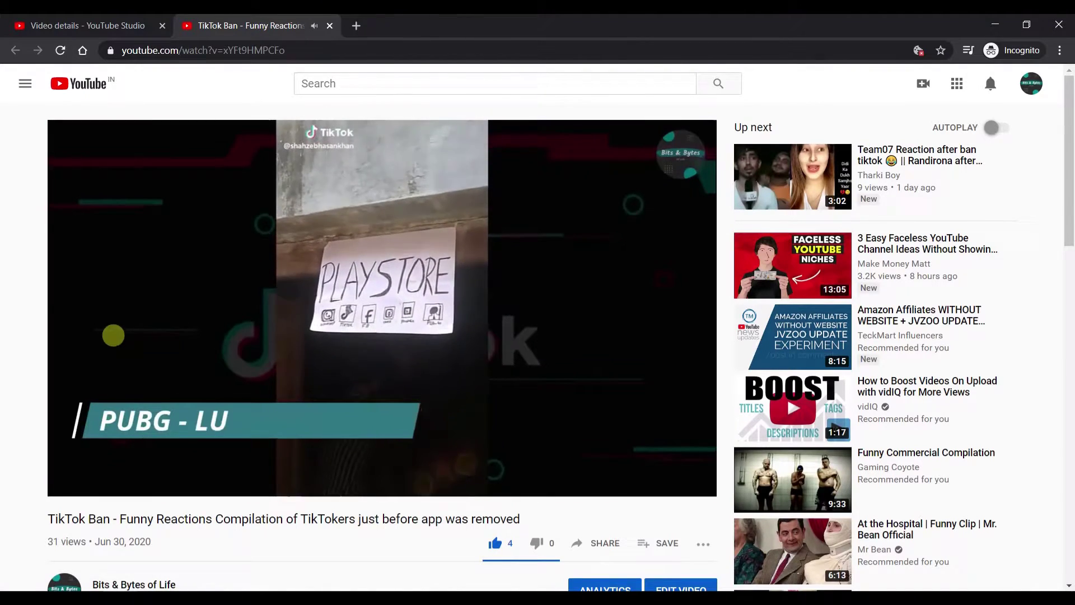
left_click(263, 331)
Test the 00:50 timestamp link, pause, then close the watch tab
scroll(263, 331, "down", 6)
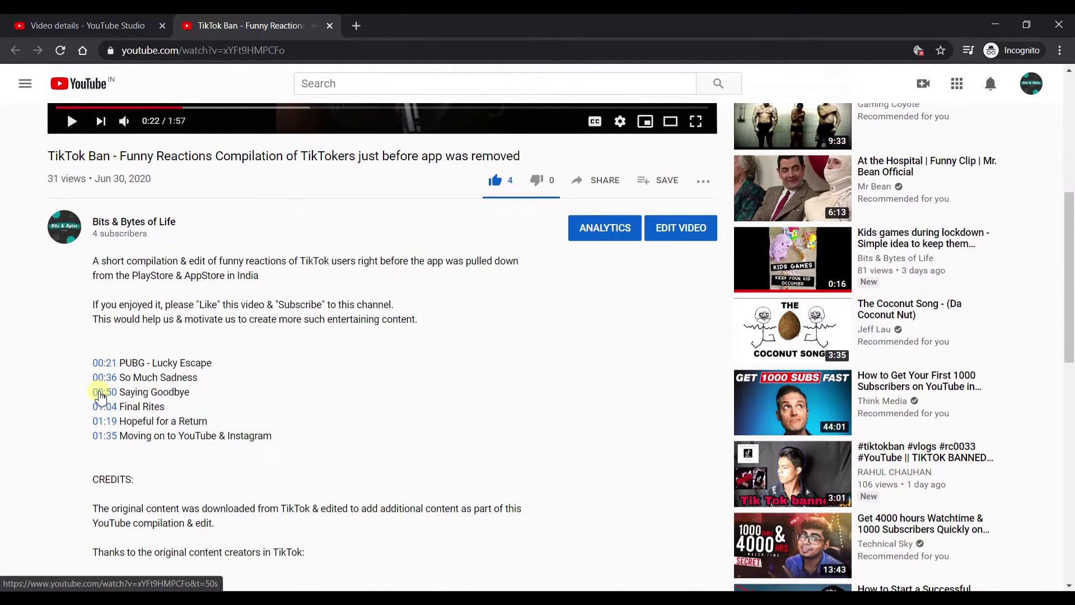
left_click(100, 394)
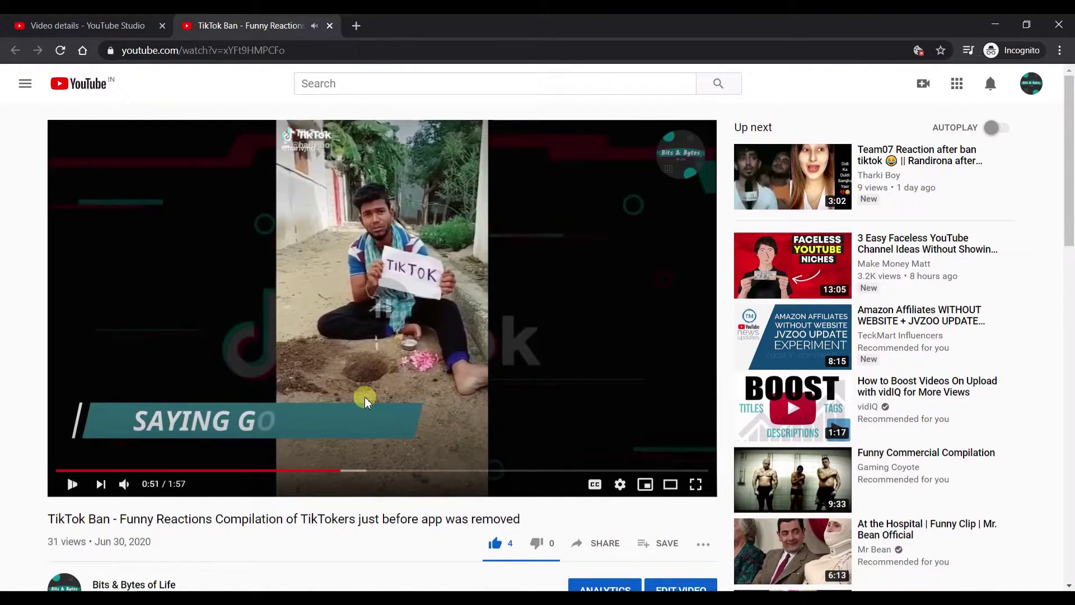
left_click(364, 396)
scroll(365, 396, "down", 6)
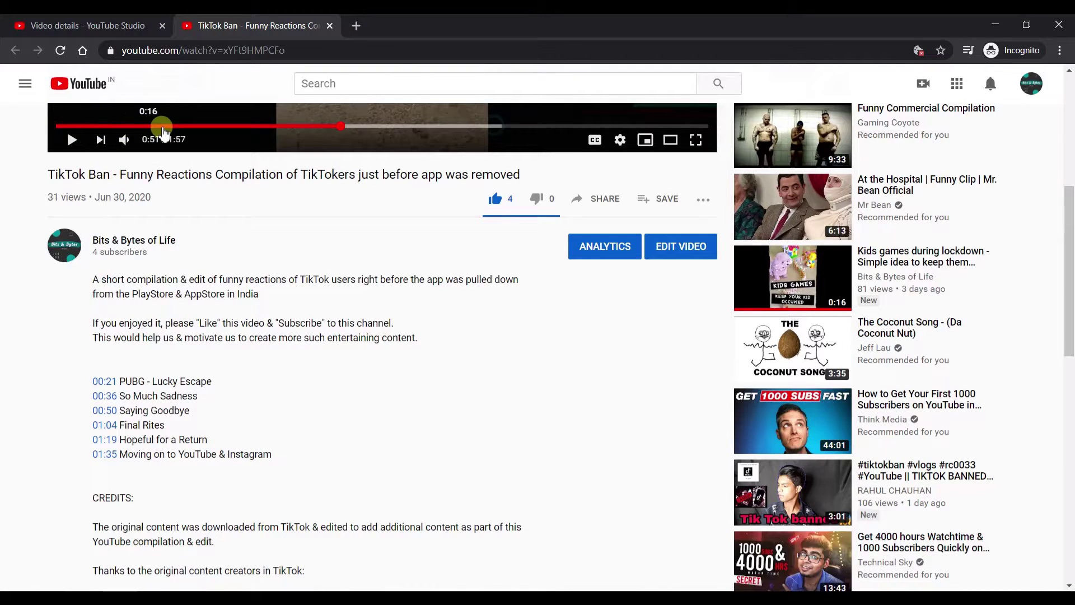
scroll(240, 305, "up", 1)
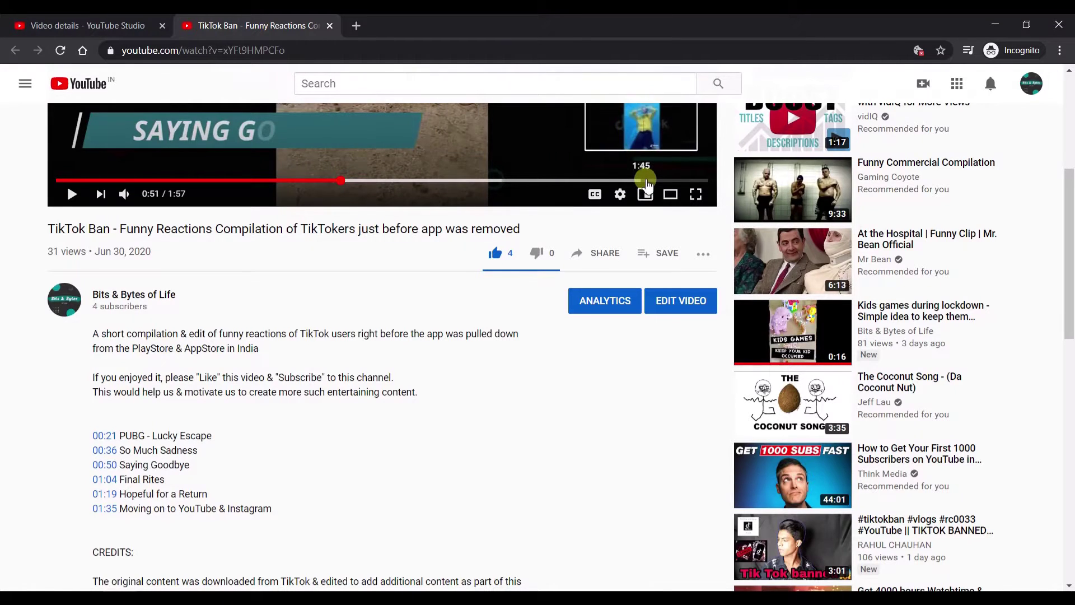
scroll(464, 386, "up", 5)
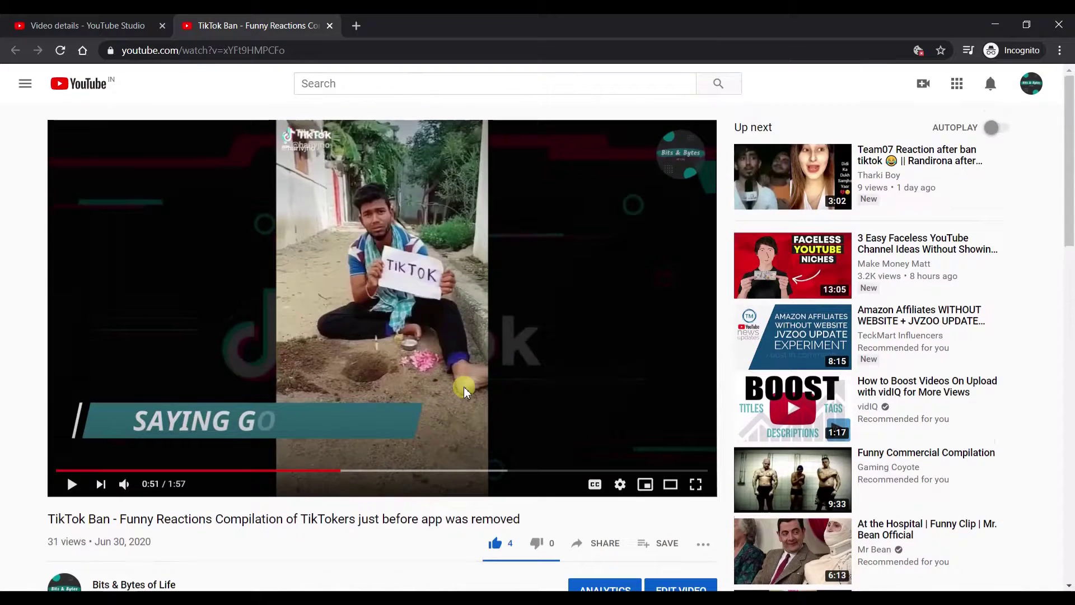
left_click(330, 26)
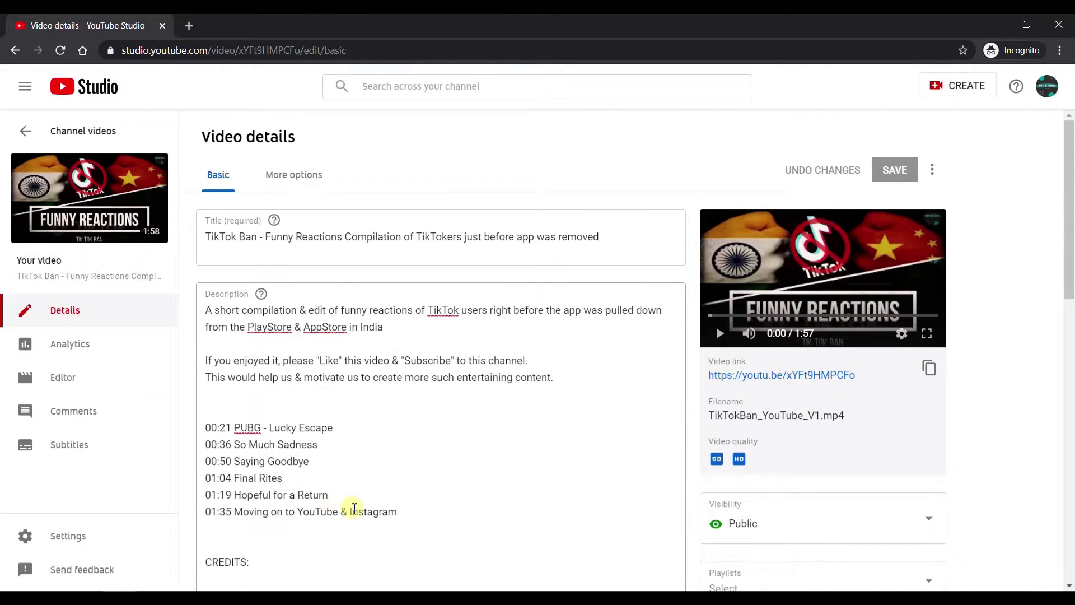
key("alt+Tab")
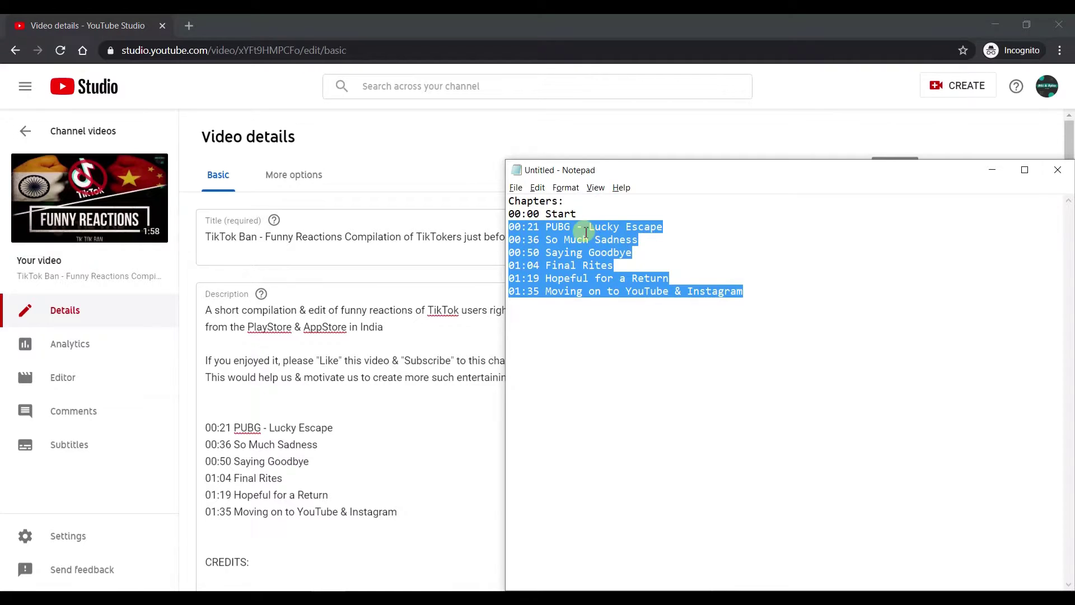
Copy 'Chapters:' and '00:00 Start' from Notepad and paste them above the description's timestamps
left_click(577, 214)
left_click_drag(577, 214, 506, 202)
key("ctrl+c")
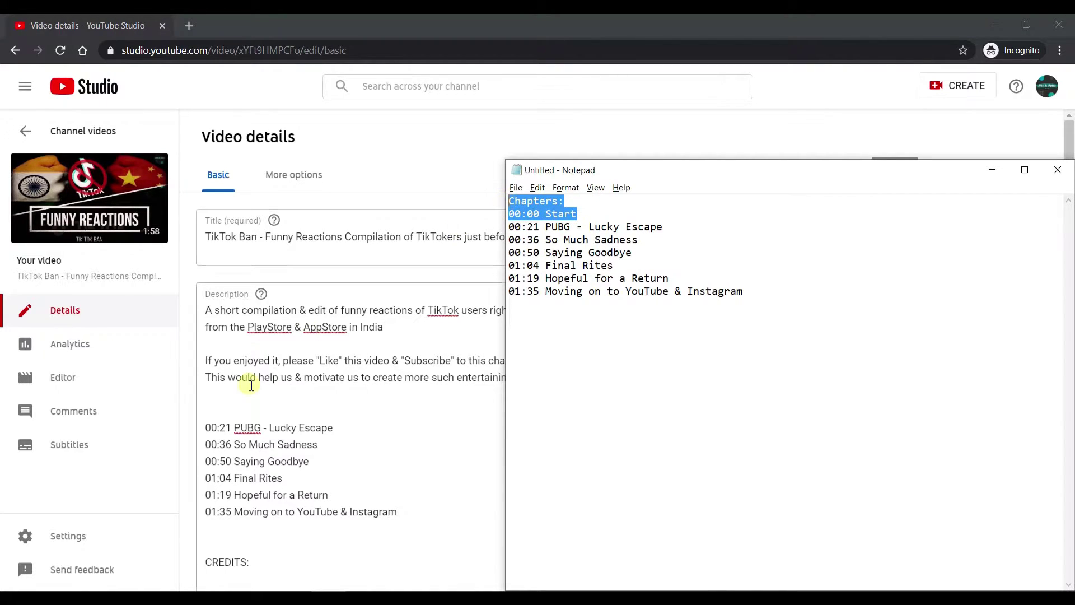
left_click(224, 411)
key("ctrl+v")
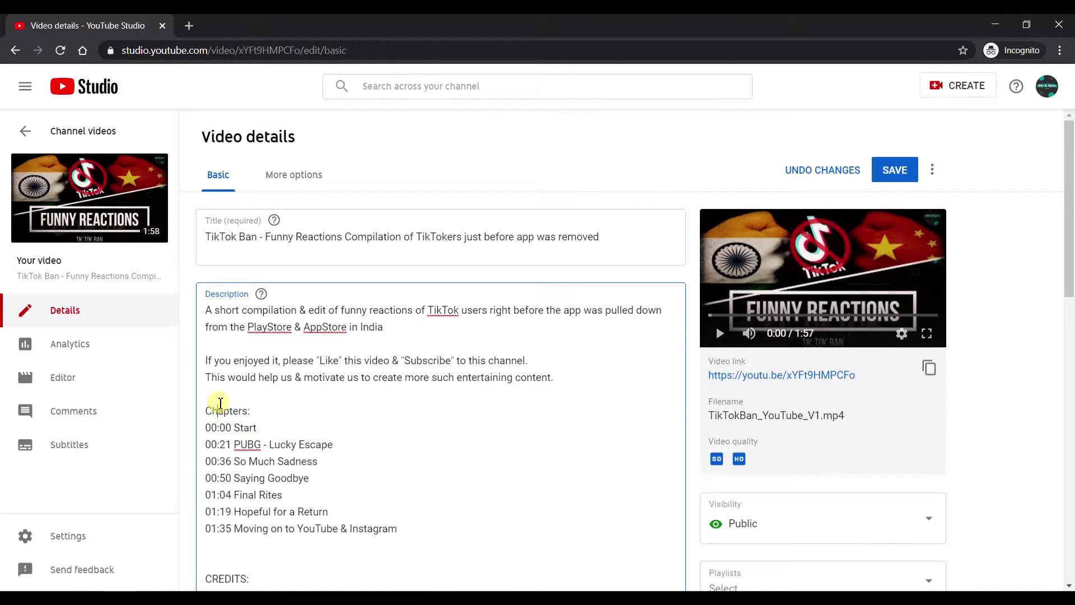
key("Return")
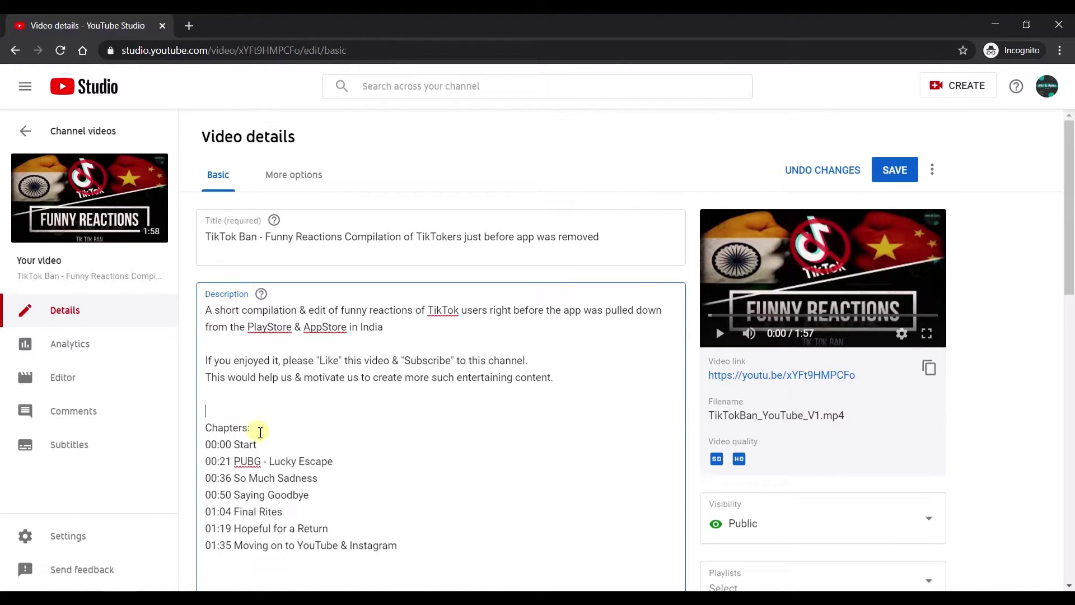
Retype the heading so it reads 'Chapters:' above the 00:00 Start line
left_click_drag(255, 428, 220, 429)
left_click(227, 430)
double_click(227, 430)
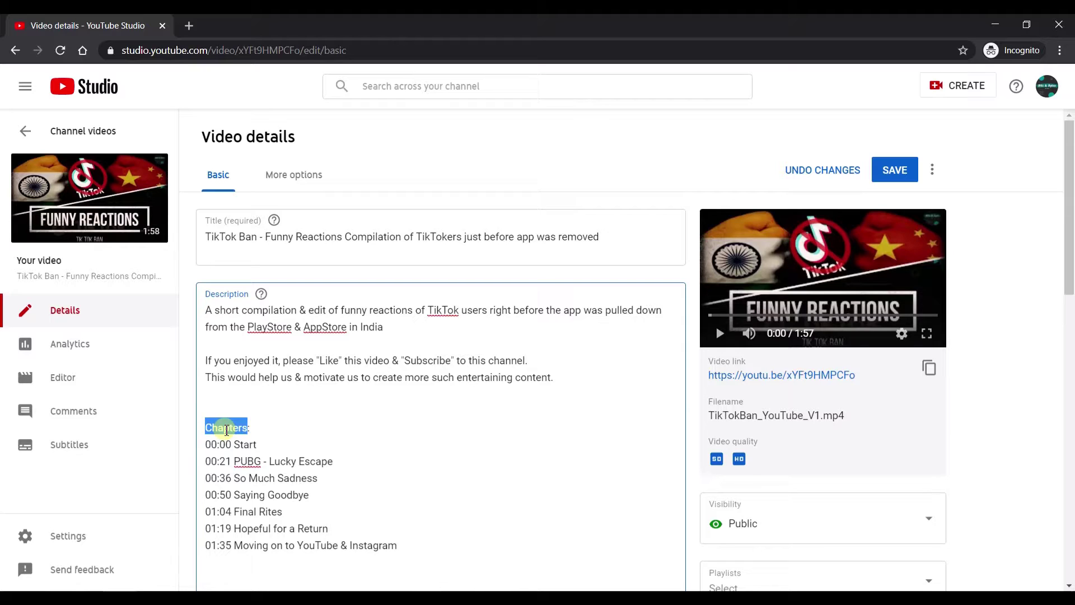
type("My Topics:")
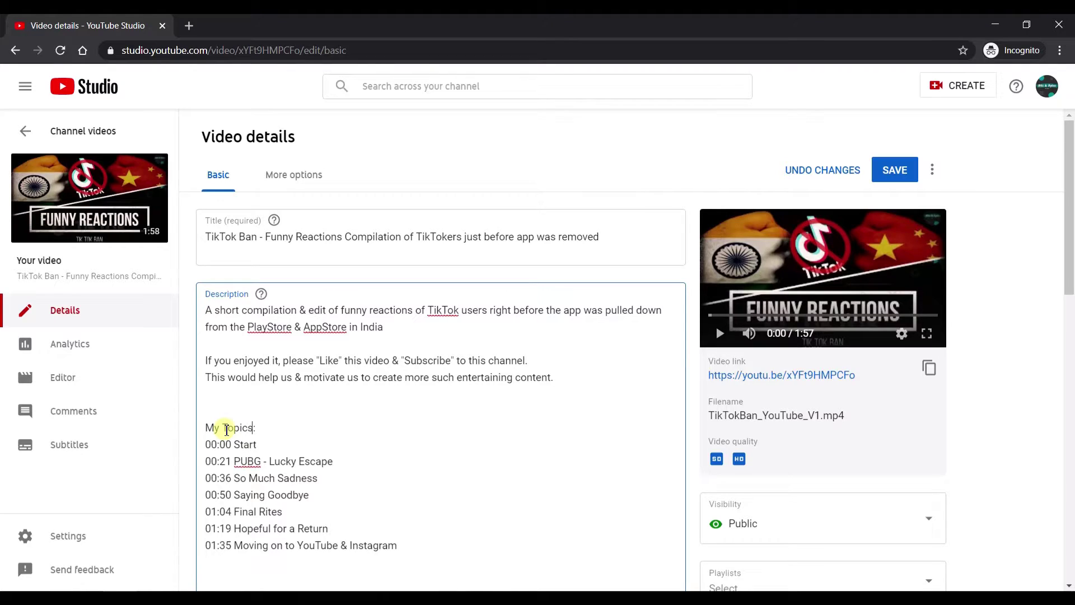
triple_click(227, 429)
type("Chapters:")
left_click_drag(266, 448, 211, 445)
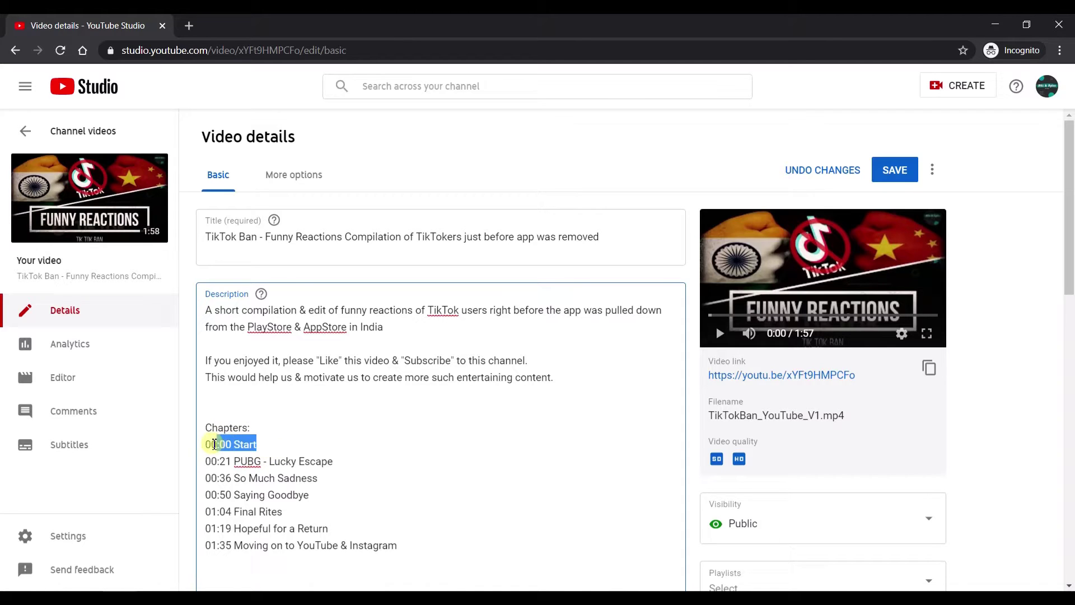
left_click(216, 449)
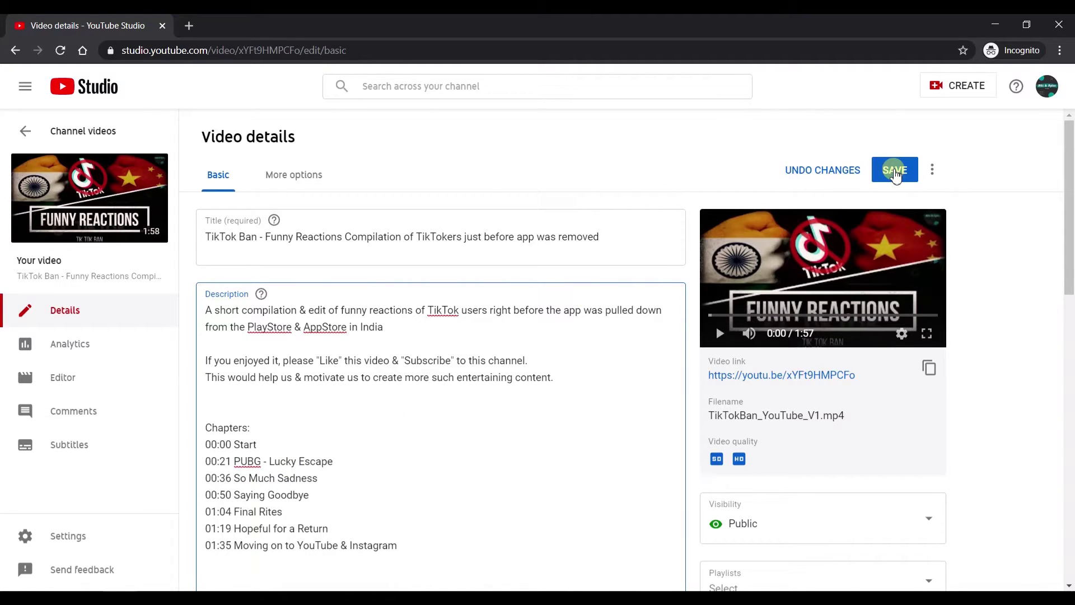
Save the description with its 00:00 Start chapter list and launch View on YouTube
left_click(895, 170)
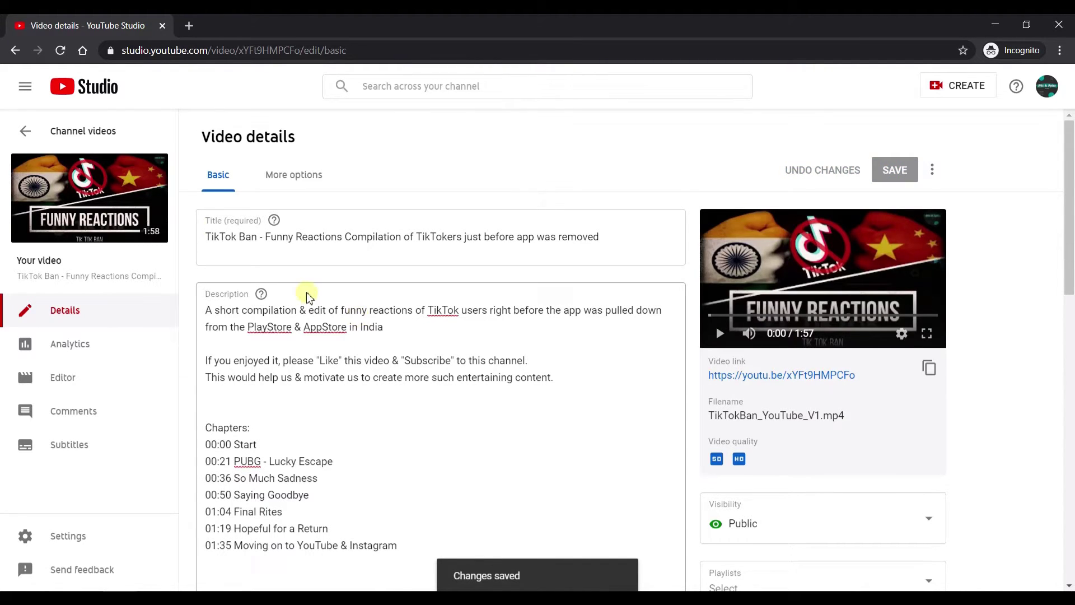
mouse_move(88, 195)
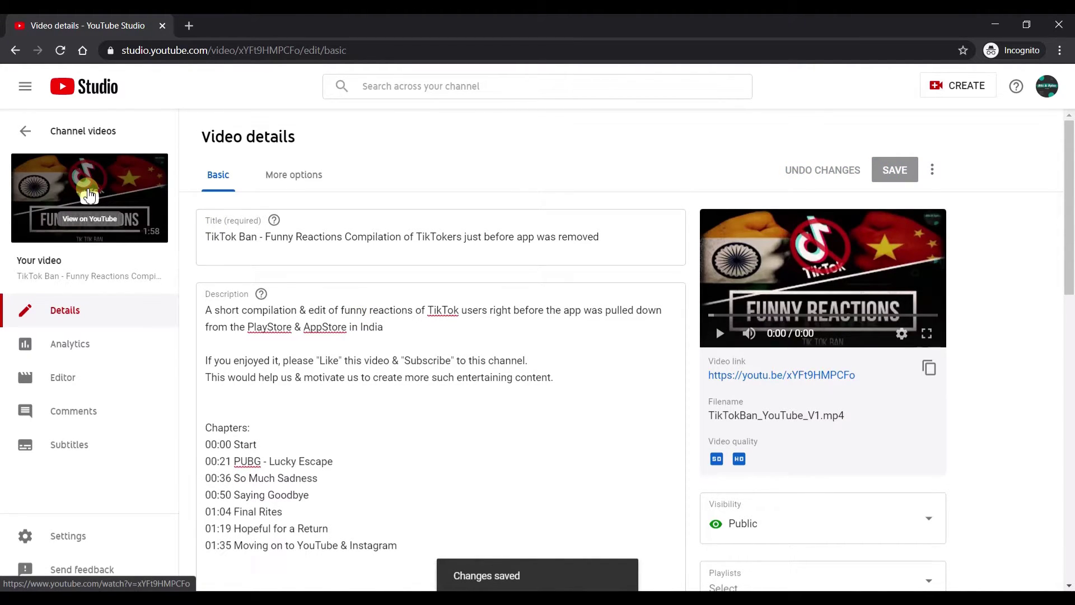
left_click(89, 195)
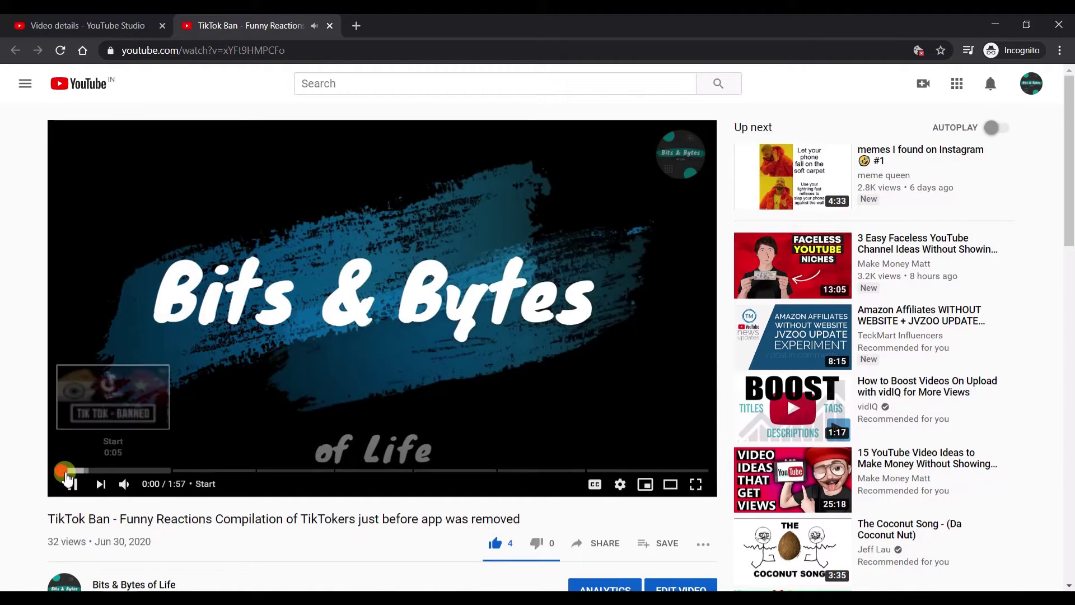
Pause the playing video and scroll down to the description's chapter timestamps
mouse_move(122, 487)
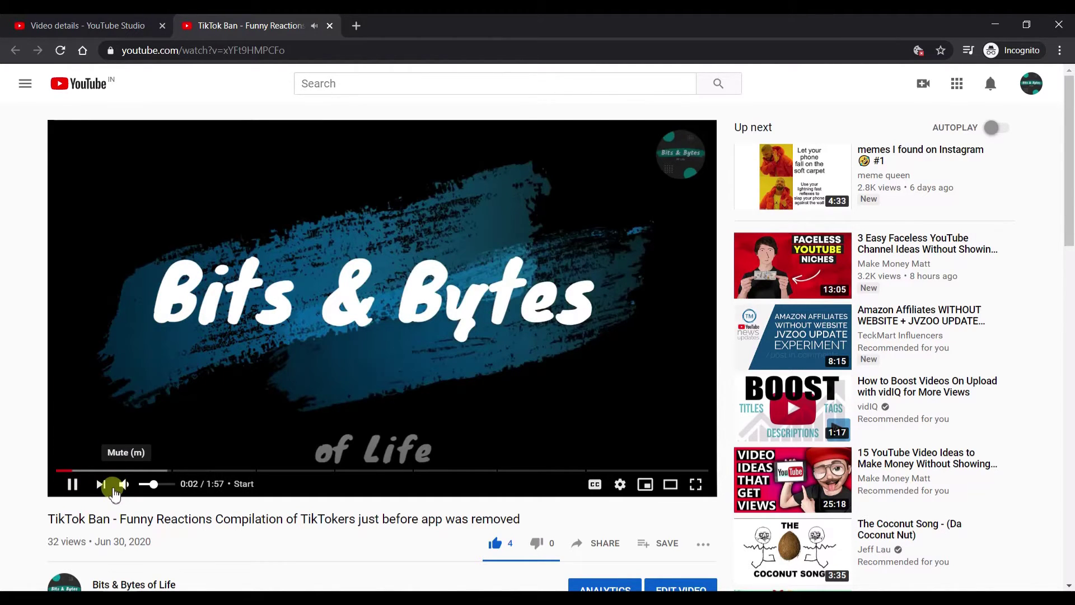
left_click(72, 483)
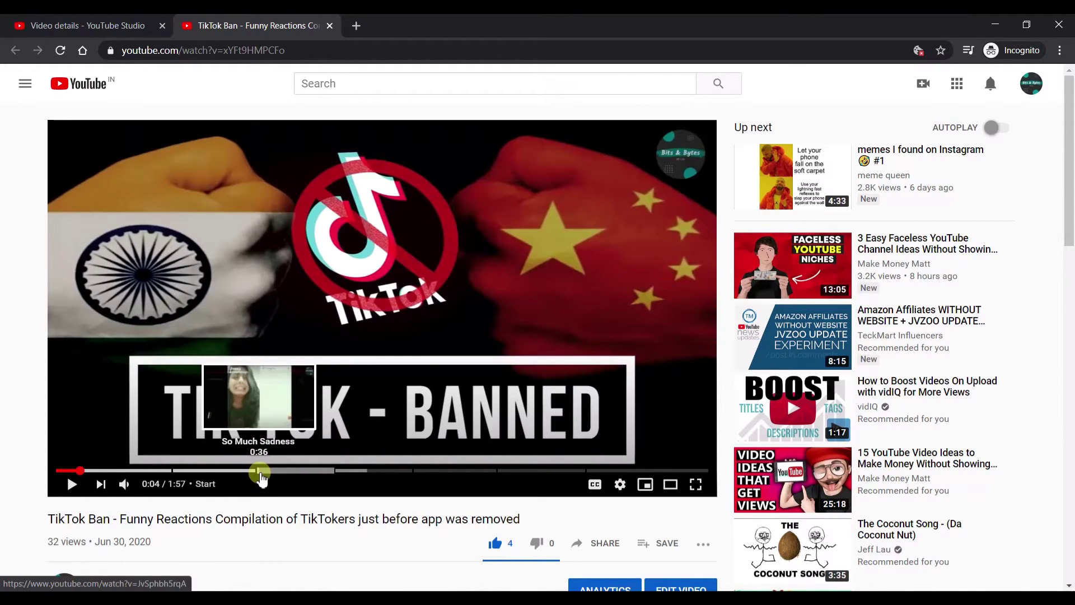
scroll(266, 477, "down", 3)
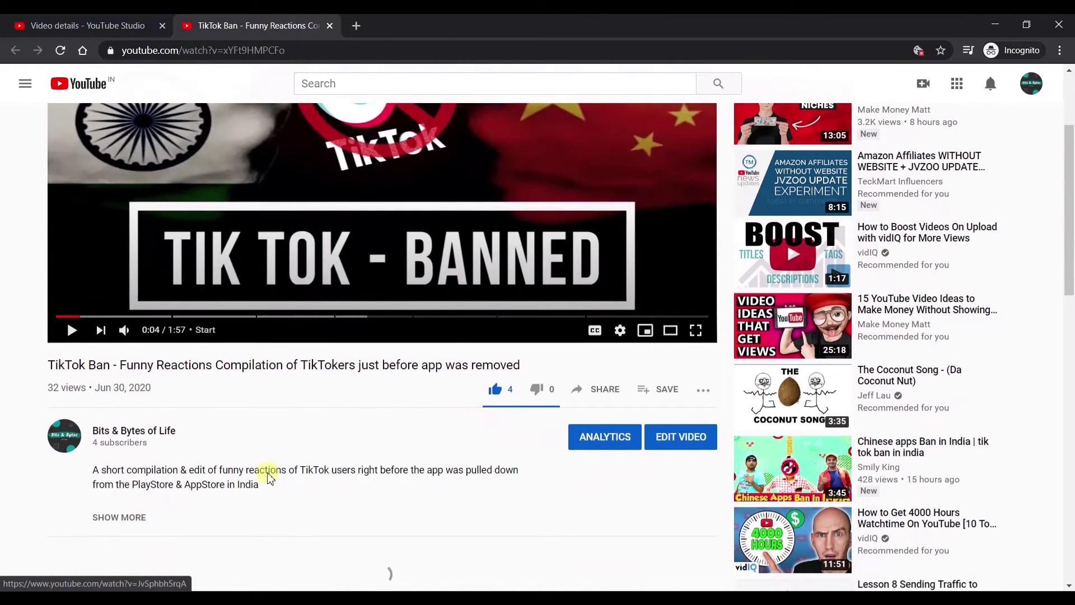
scroll(267, 477, "down", 3)
left_click(131, 350)
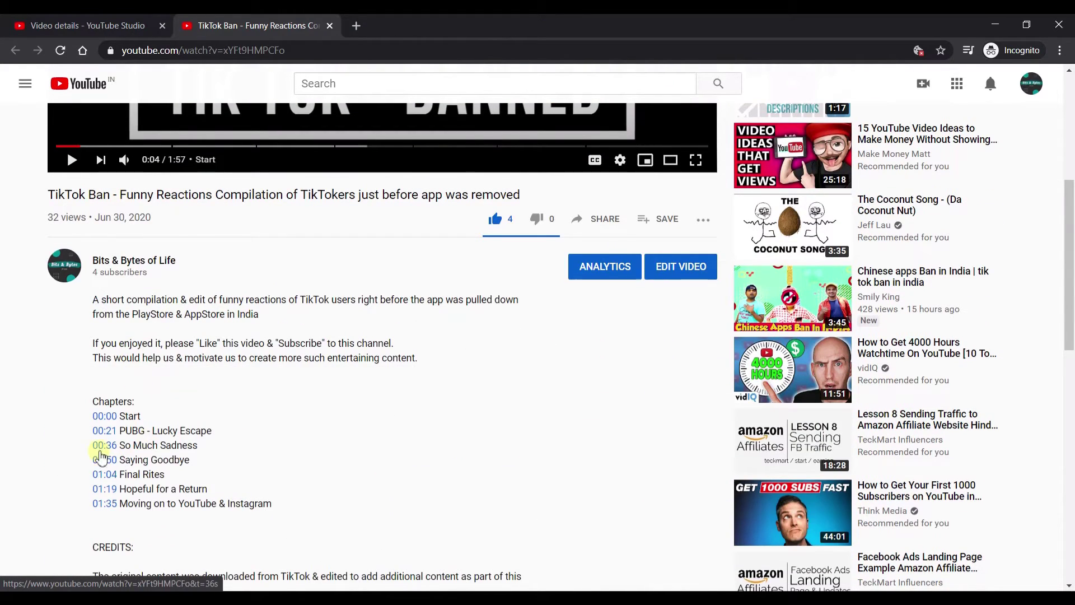
scroll(187, 446, "up", 2)
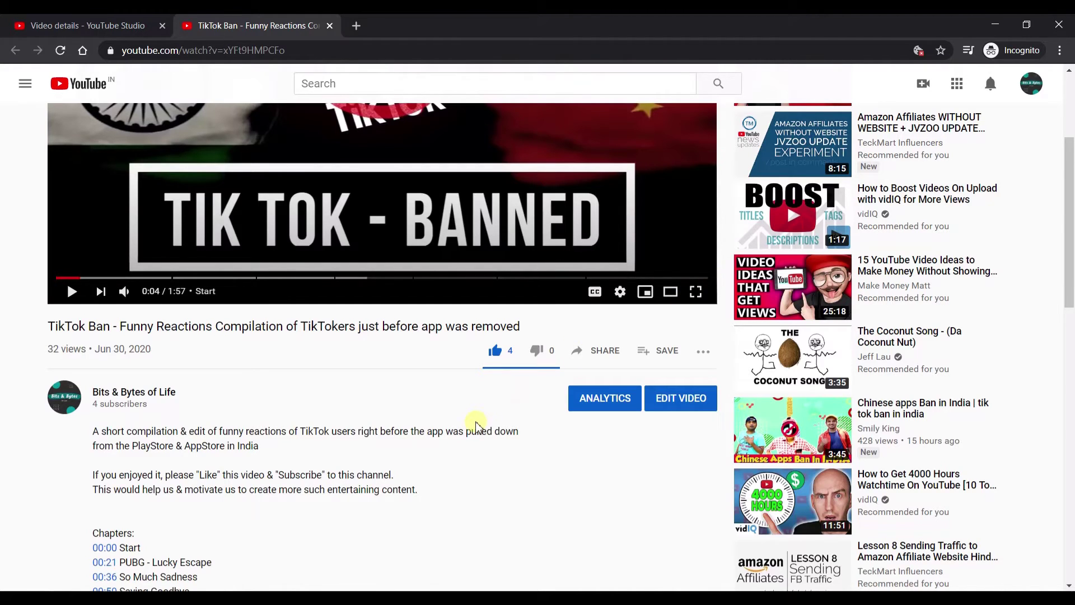
scroll(475, 426, "down", 2)
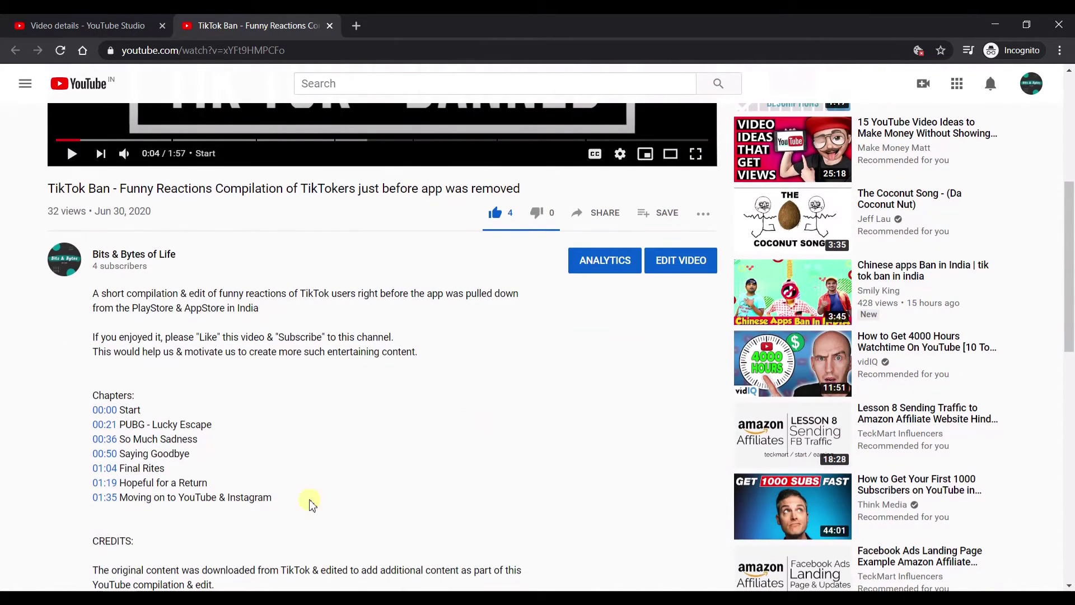
left_click_drag(273, 498, 88, 424)
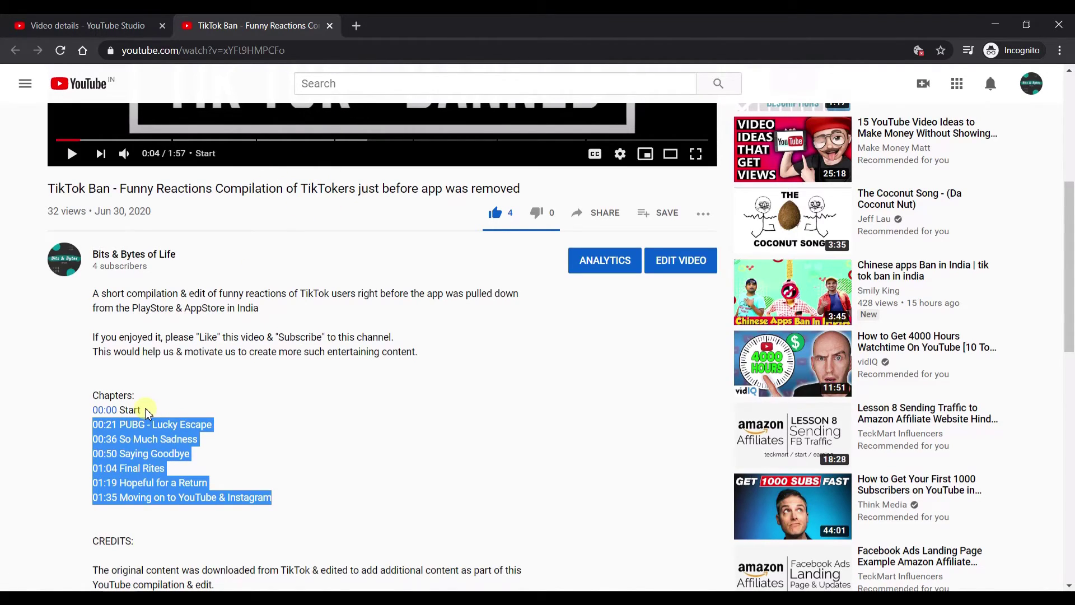
Jump through timeline chapters Hopeful for a Return, Final Rites, Saying Goodbye, then So Much Sadness
left_click_drag(146, 411, 100, 410)
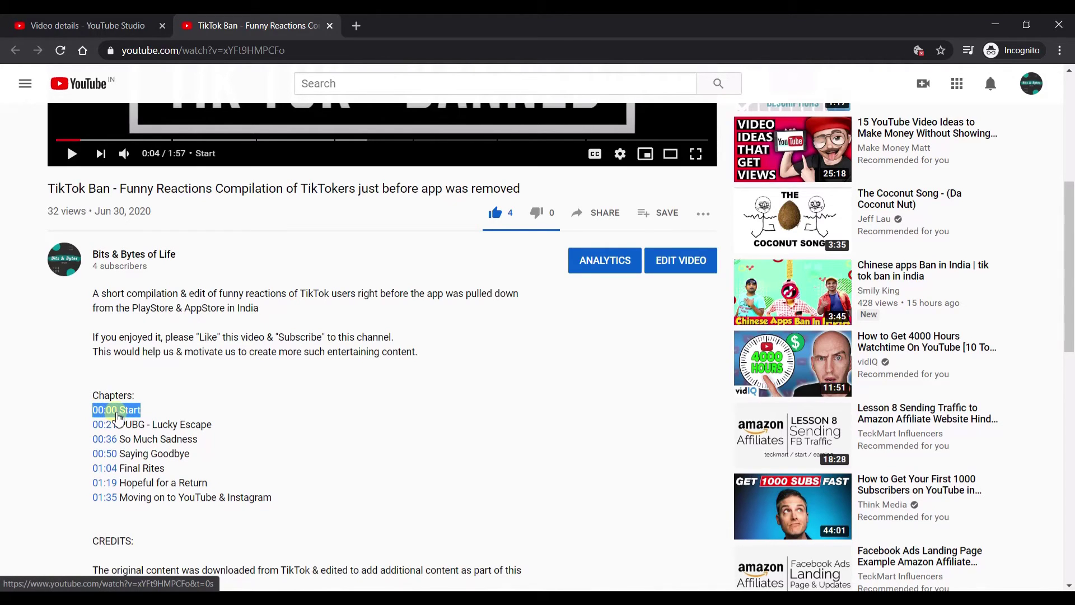
scroll(204, 415, "up", 3)
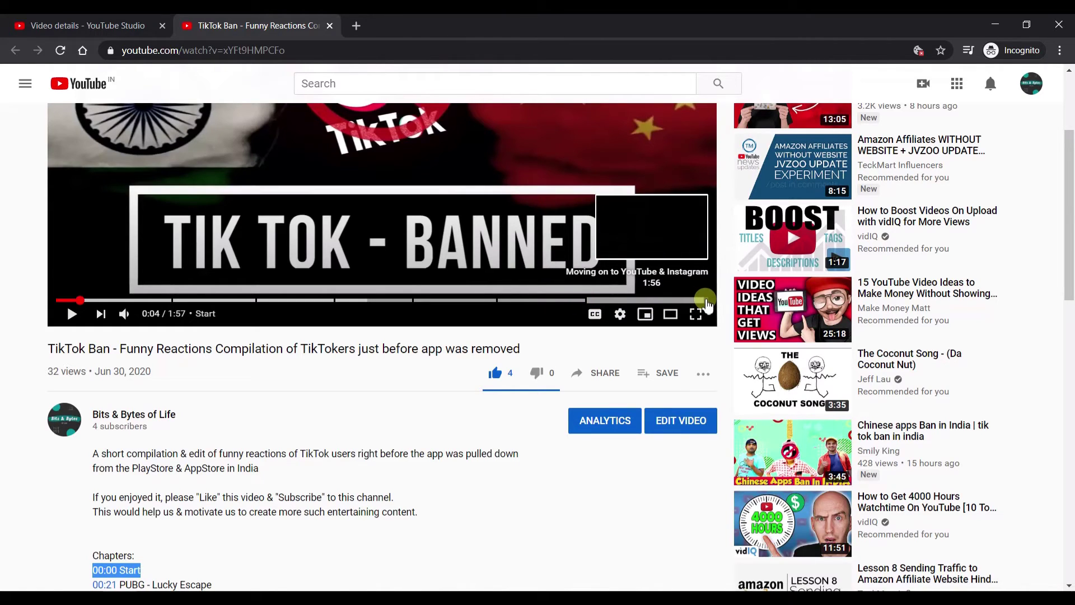
left_click(530, 303)
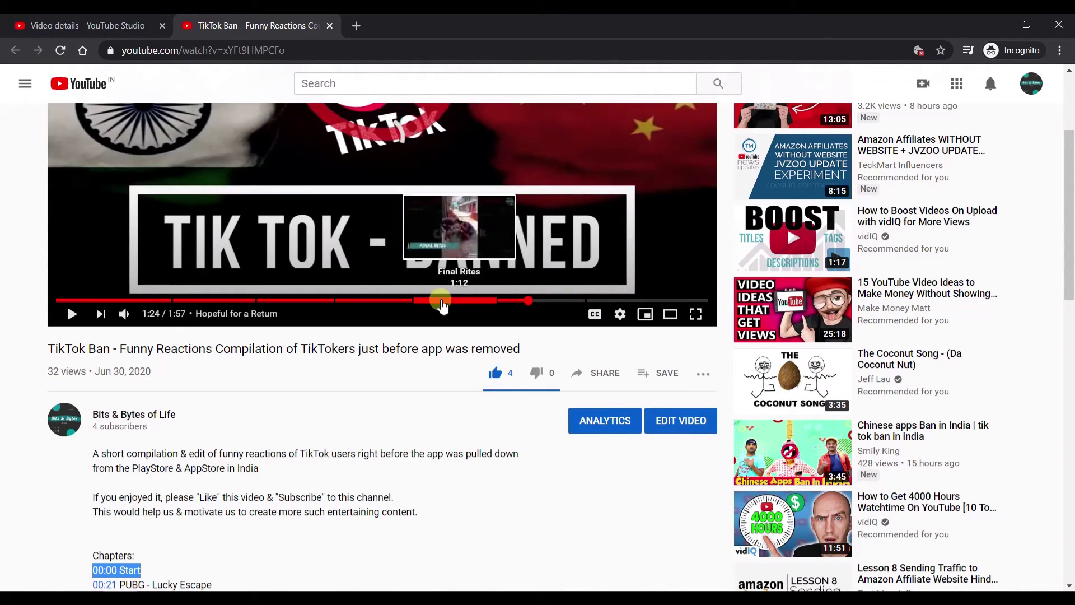
left_click(433, 302)
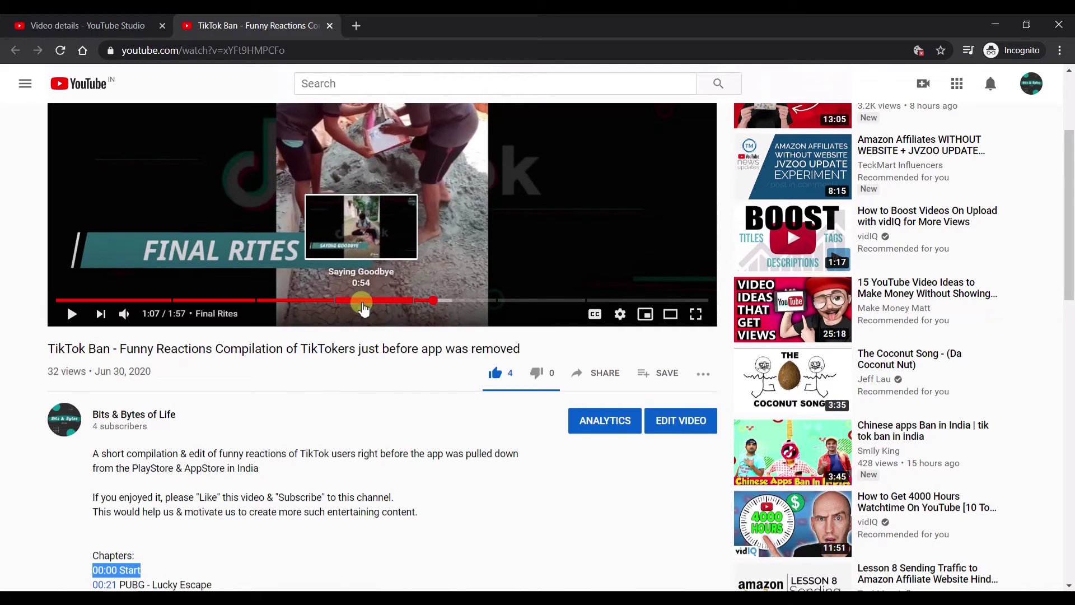
left_click(366, 302)
left_click(292, 302)
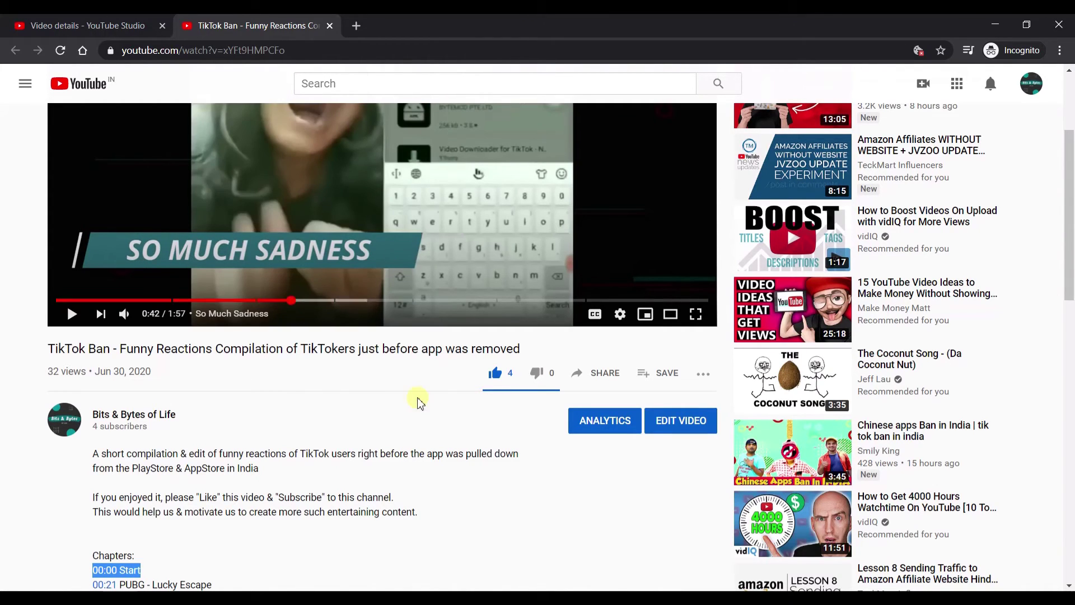
scroll(473, 483, "up", 3)
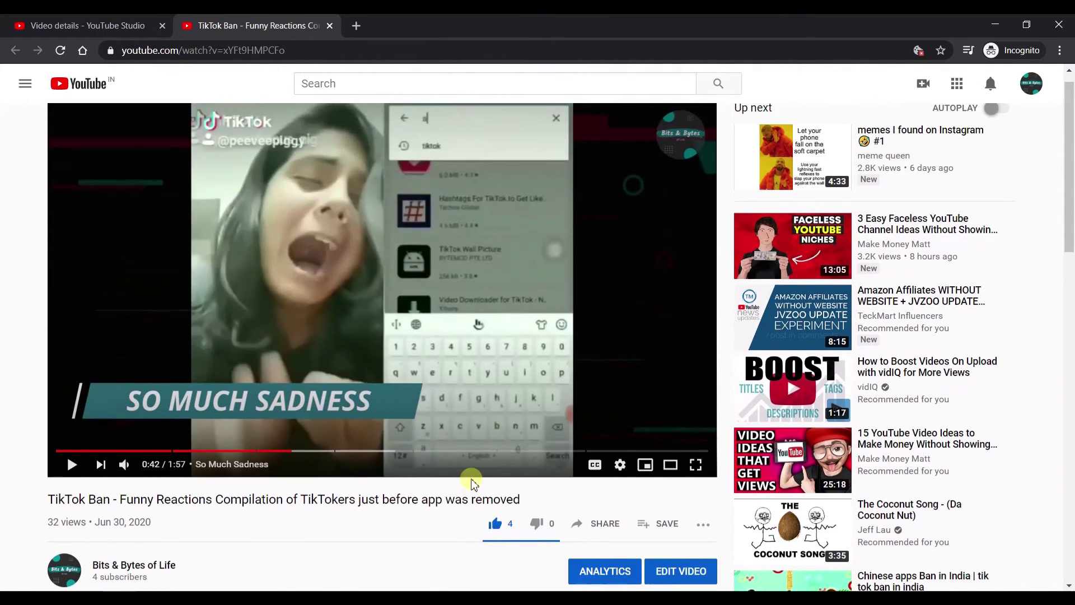
scroll(473, 483, "down", 3)
scroll(473, 483, "down", 3)
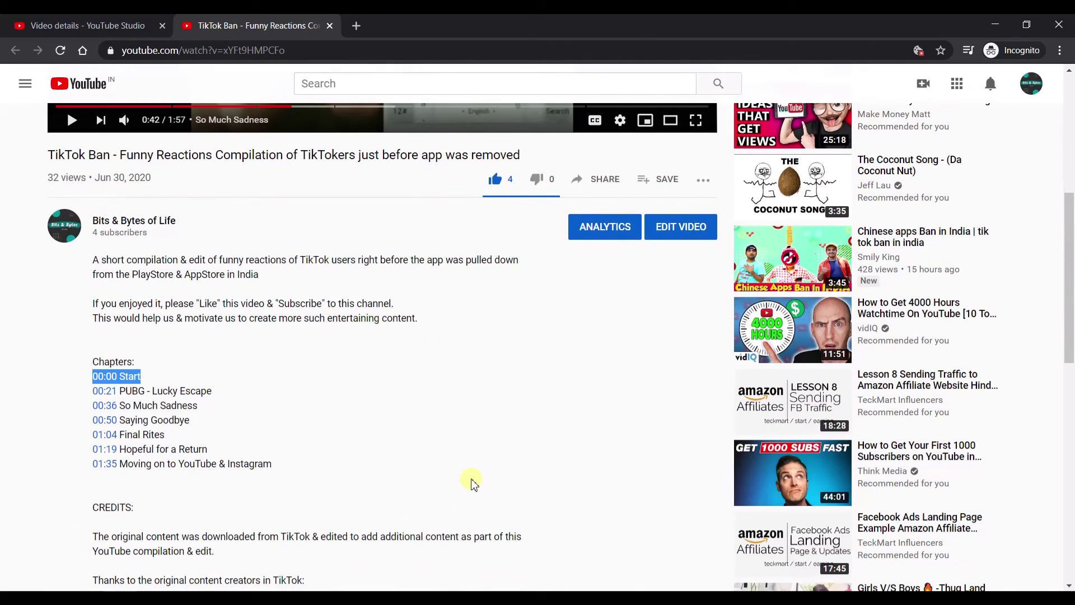
Switch to the 'Video details - YouTube Studio' tab to view the saved chapter description
left_click(135, 26)
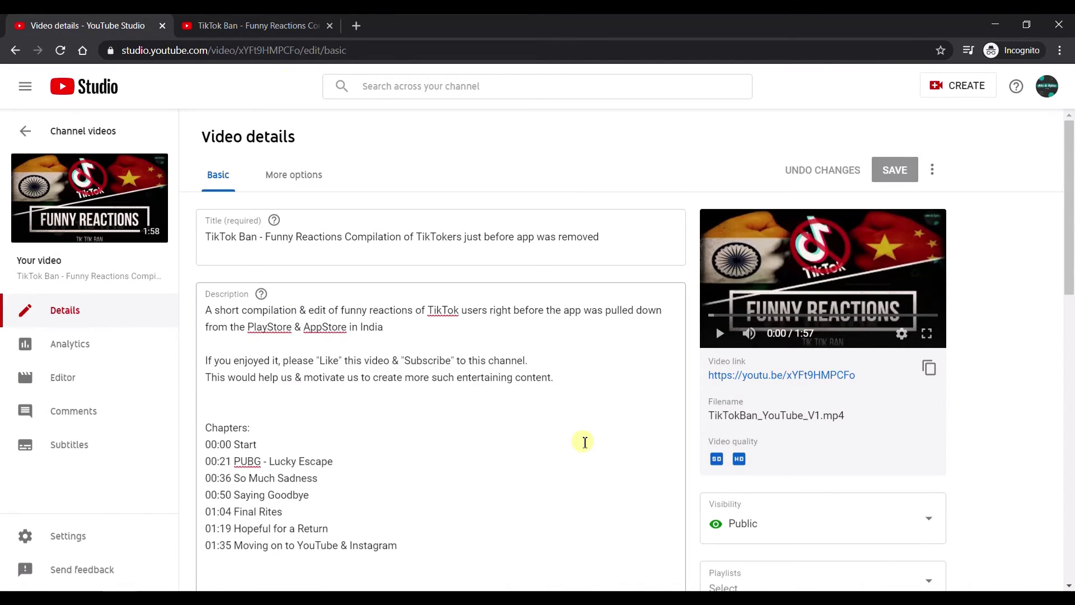